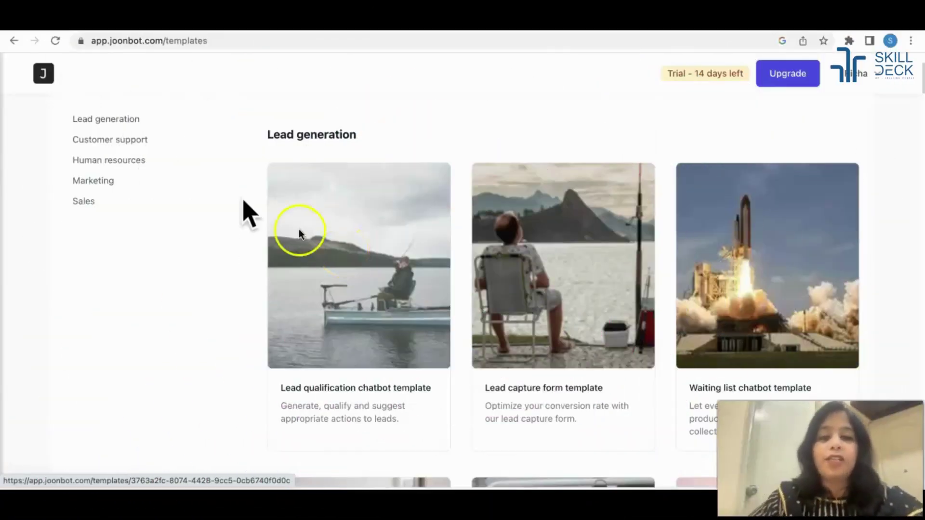
- Open the Job application bot (Copy) from the bot list in the Build editor
{"action": "scroll", "coordinate": [305, 147], "scroll_direction": "up", "scroll_amount": 1}
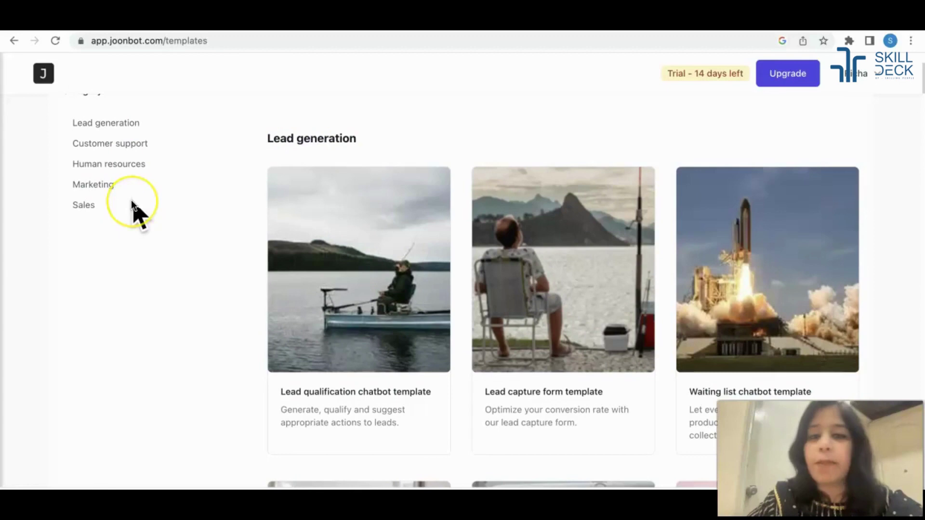
{"action": "left_click", "coordinate": [116, 183]}
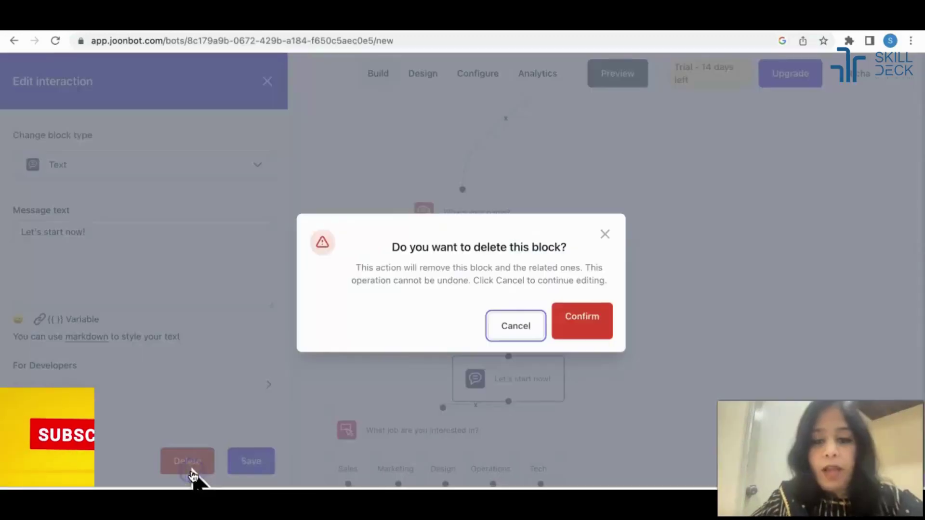
- Delete the 'Let's start now!' block and link 'Whats your name?' to the job-interest question
{"action": "left_click", "coordinate": [604, 329]}
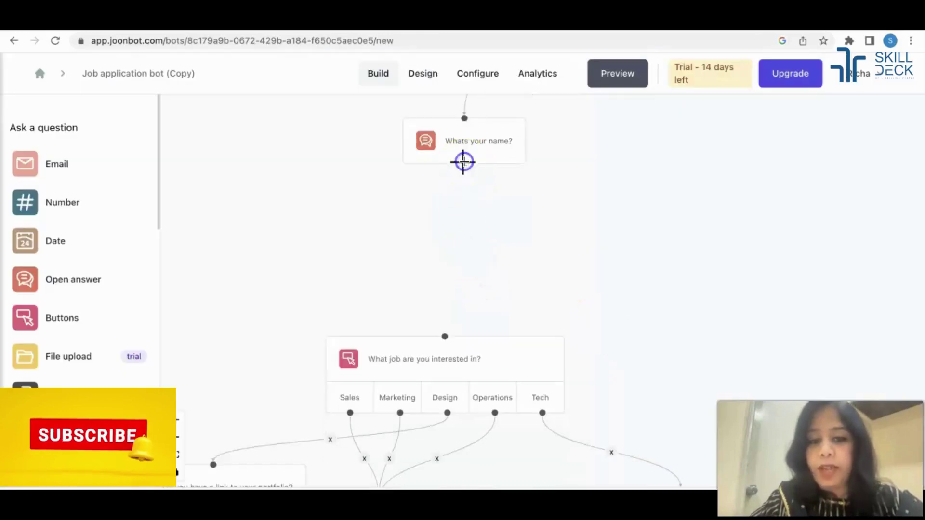
{"action": "left_click_drag", "start_coordinate": [464, 163], "coordinate": [441, 337]}
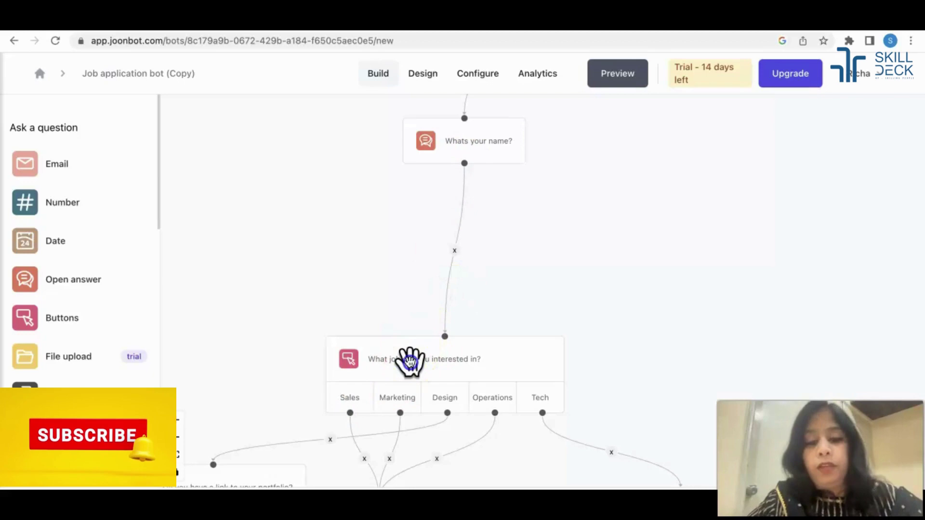
{"action": "left_click", "coordinate": [409, 361]}
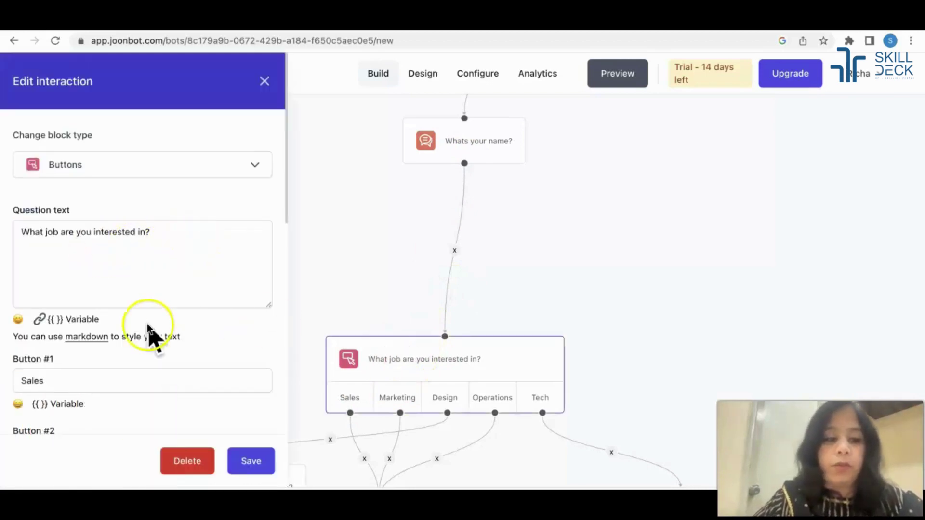
{"action": "scroll", "coordinate": [146, 333], "scroll_direction": "down", "scroll_amount": 2}
{"action": "left_click", "coordinate": [69, 298]}
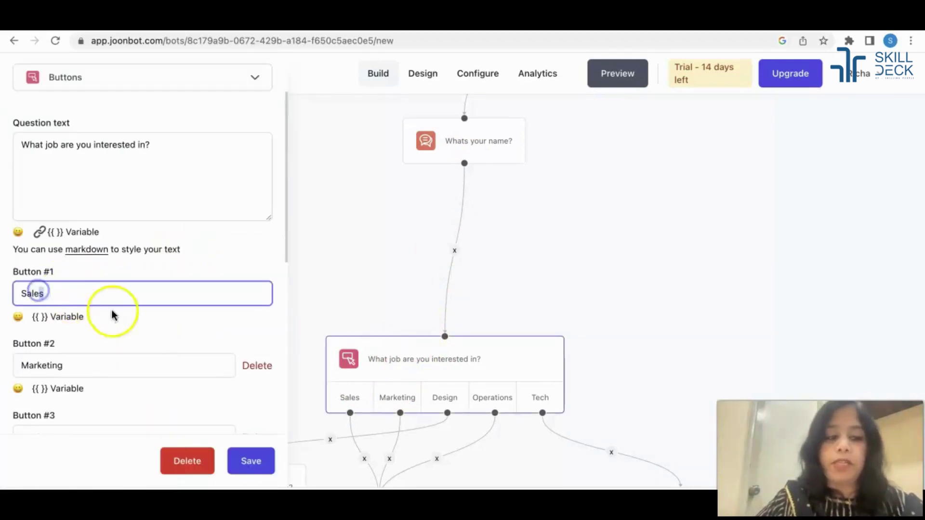
{"action": "scroll", "coordinate": [116, 318], "scroll_direction": "down", "scroll_amount": 3}
{"action": "left_click", "coordinate": [94, 283]}
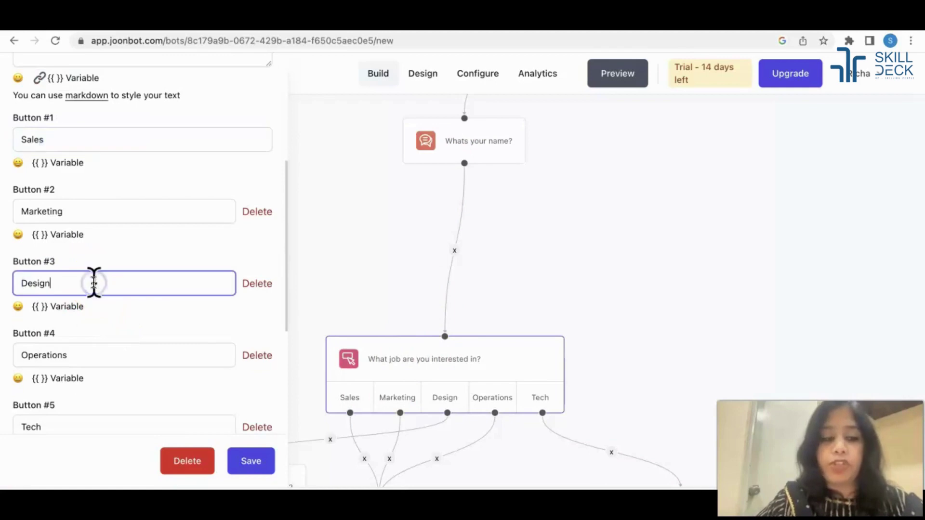
{"action": "scroll", "coordinate": [94, 283], "scroll_direction": "down", "scroll_amount": 3}
{"action": "left_click", "coordinate": [253, 463]}
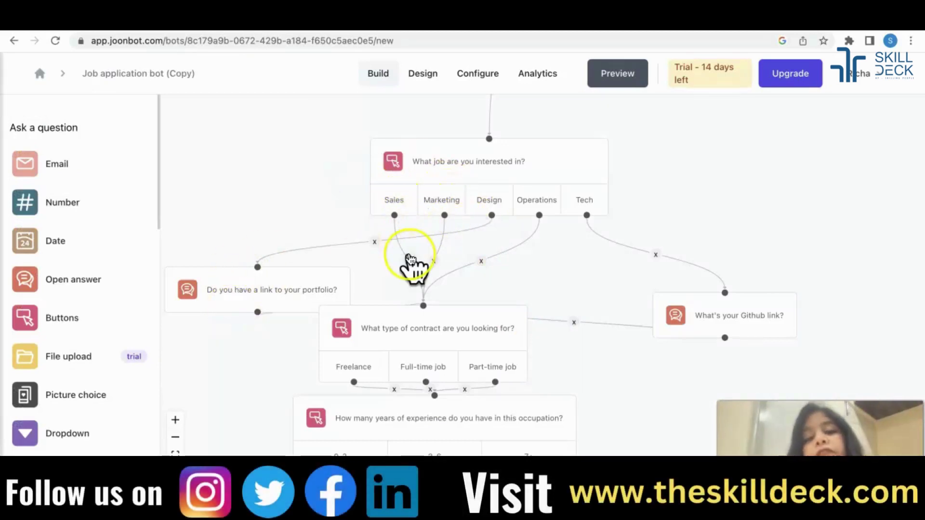
- Connect the Sales answer to the contract-type question and move that block up and right
{"action": "left_click_drag", "start_coordinate": [410, 260], "coordinate": [407, 247]}
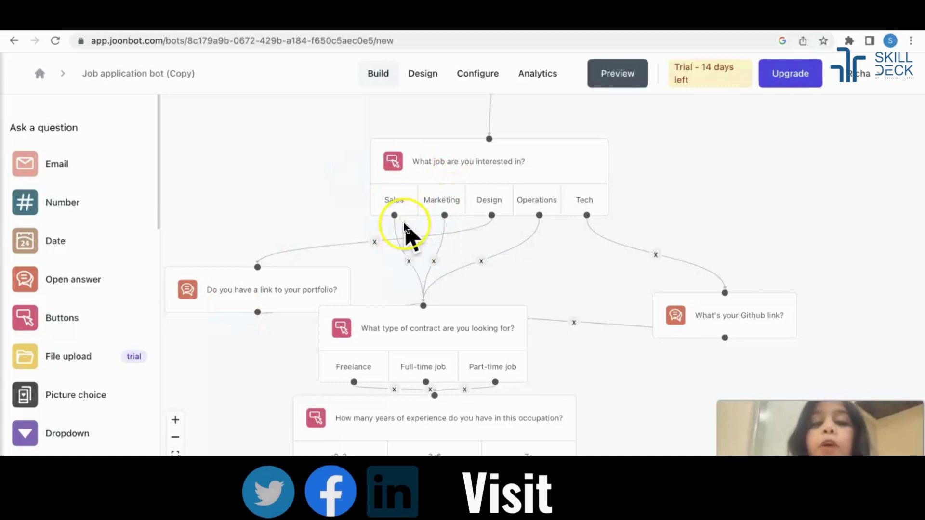
{"action": "left_click", "coordinate": [391, 210]}
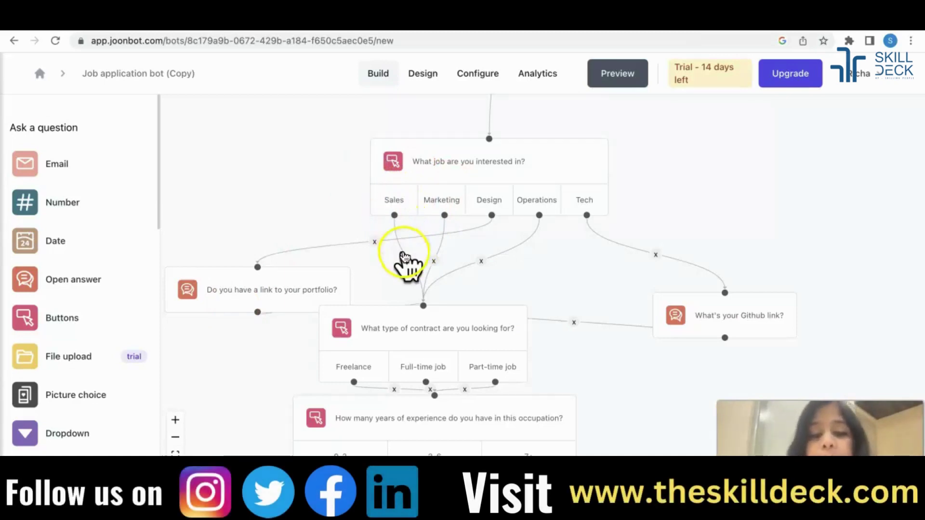
{"action": "mouse_move", "coordinate": [403, 254]}
{"action": "left_mouse_down"}
{"action": "mouse_move", "coordinate": [426, 310]}
{"action": "mouse_move", "coordinate": [474, 297]}
{"action": "left_mouse_up"}
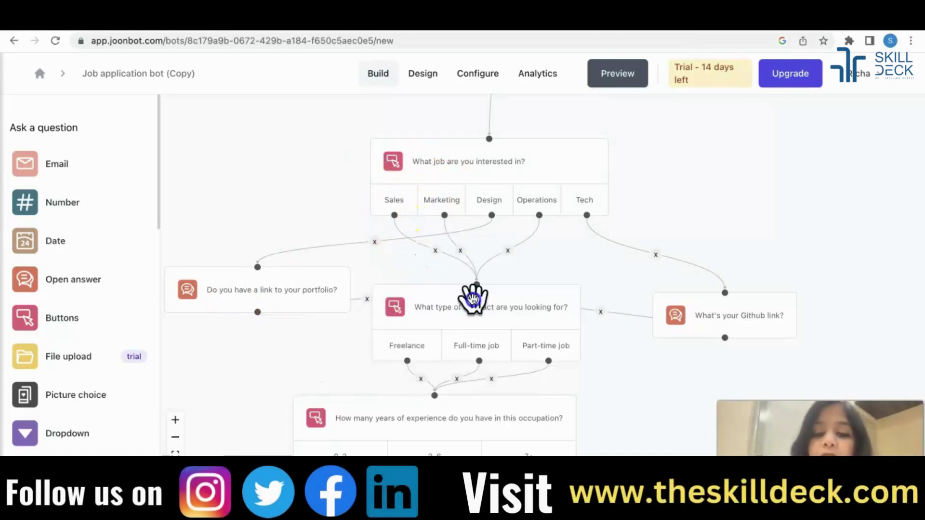
{"action": "left_click", "coordinate": [477, 335]}
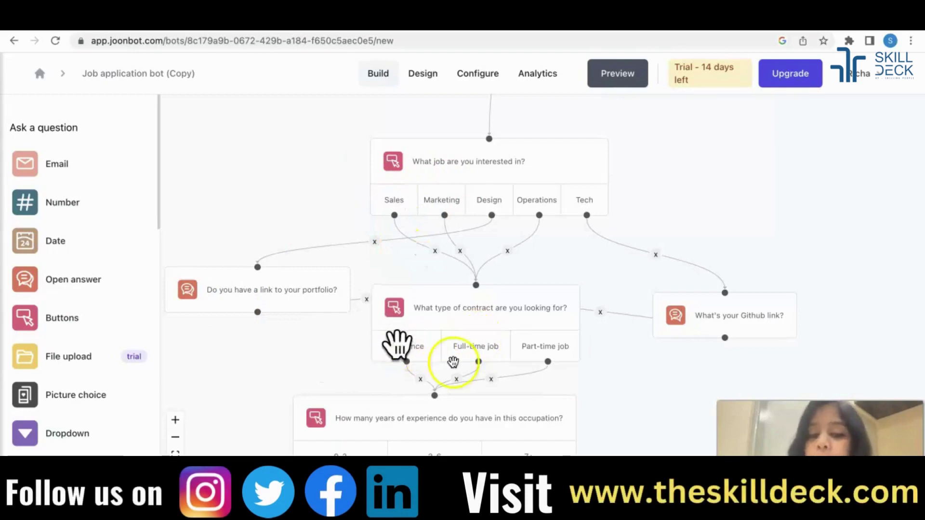
{"action": "left_click", "coordinate": [461, 236]}
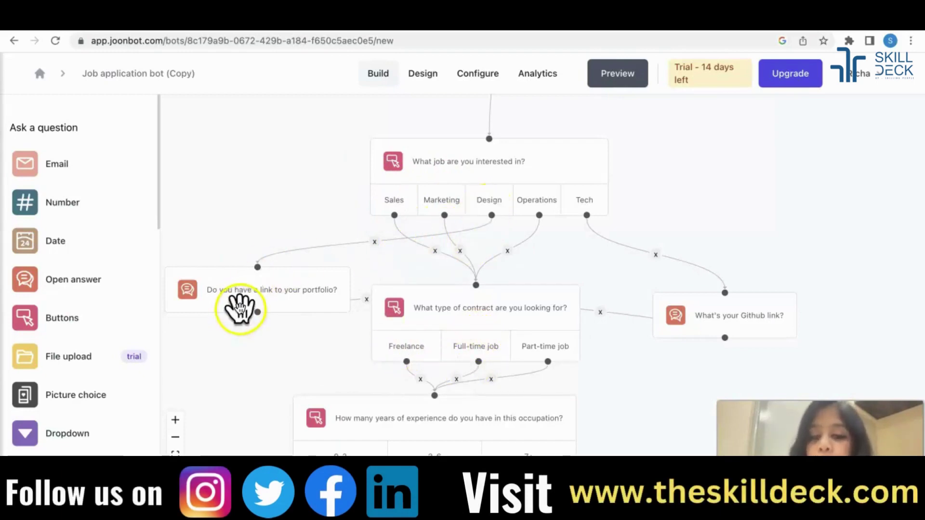
{"action": "left_click", "coordinate": [717, 316]}
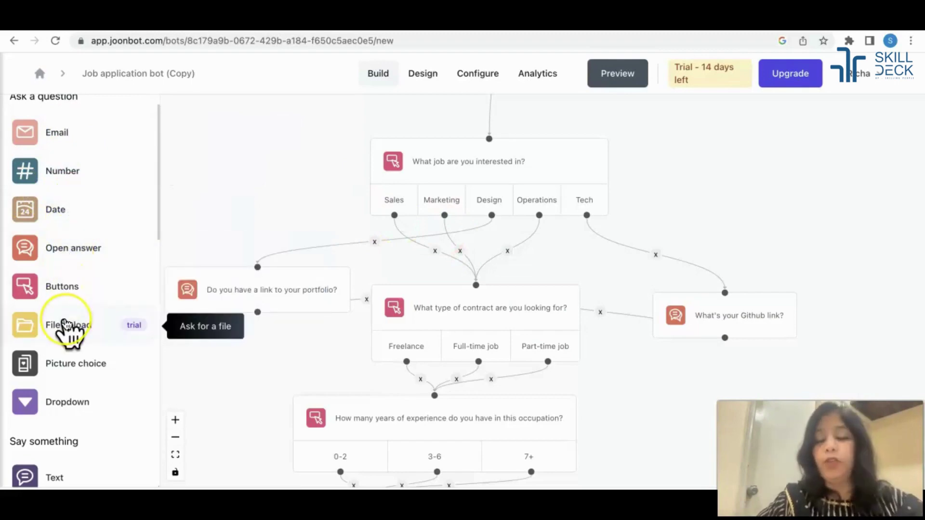
- Add a File upload block beside the Github question and link the Marketing answer to it
{"action": "left_click_drag", "start_coordinate": [65, 328], "coordinate": [235, 163]}
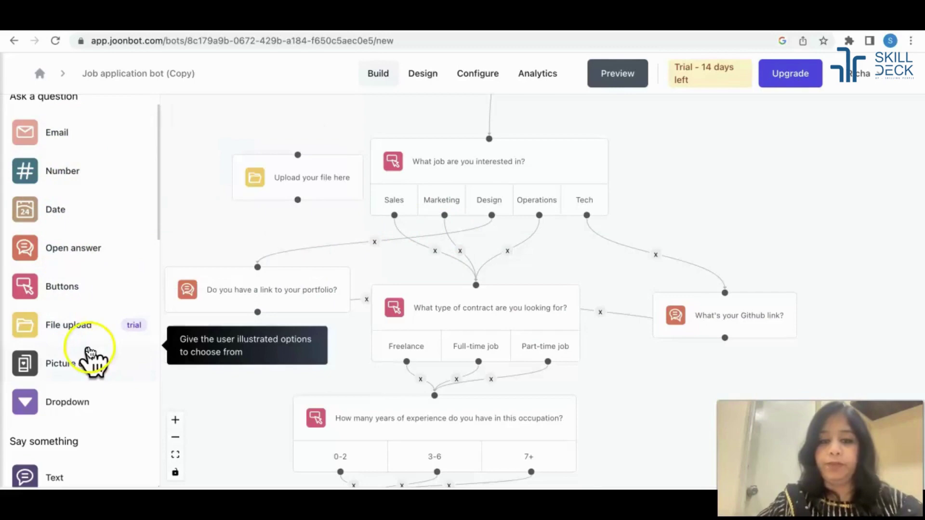
{"action": "left_click_drag", "start_coordinate": [297, 167], "coordinate": [241, 217]}
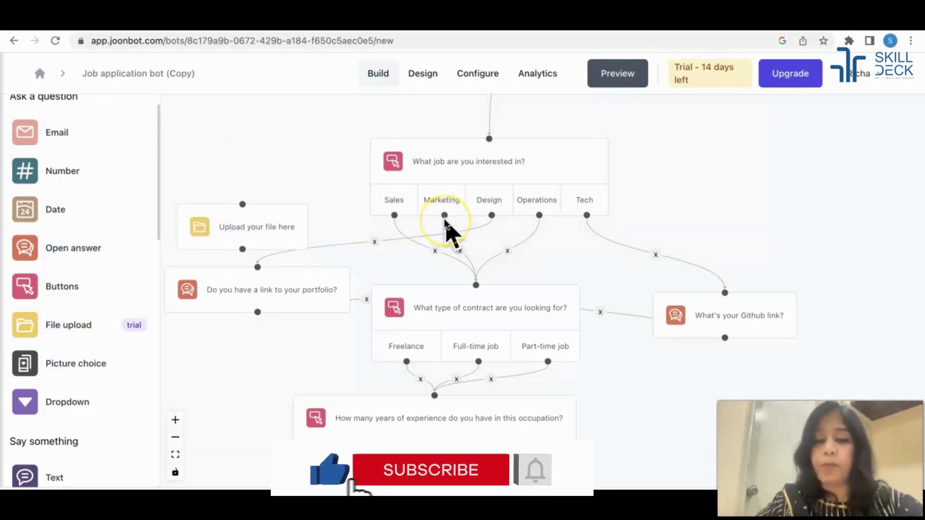
{"action": "left_click_drag", "start_coordinate": [444, 220], "coordinate": [341, 197]}
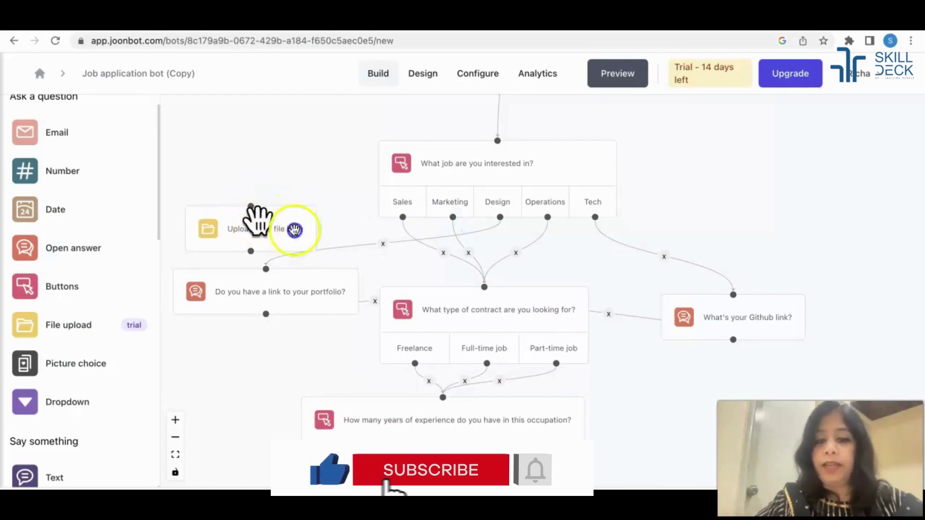
{"action": "left_click_drag", "start_coordinate": [256, 219], "coordinate": [672, 375]}
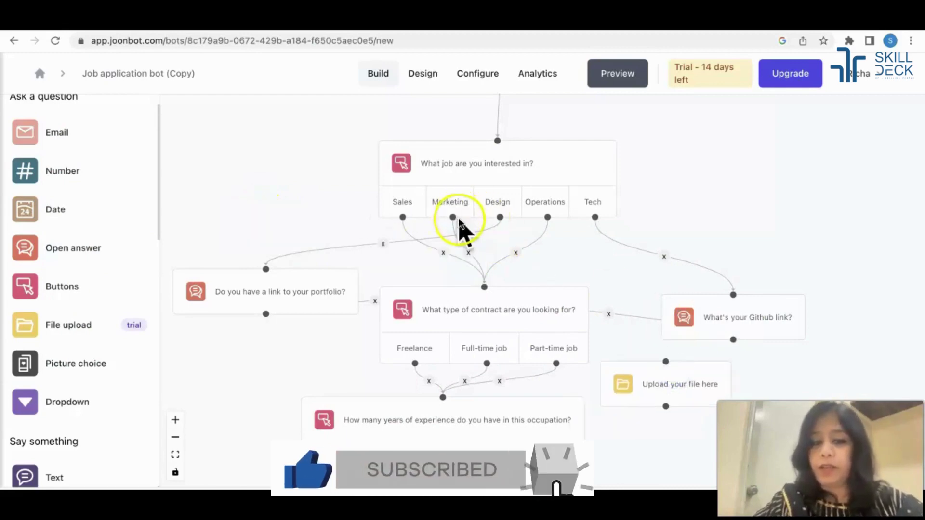
{"action": "left_click_drag", "start_coordinate": [455, 216], "coordinate": [665, 361]}
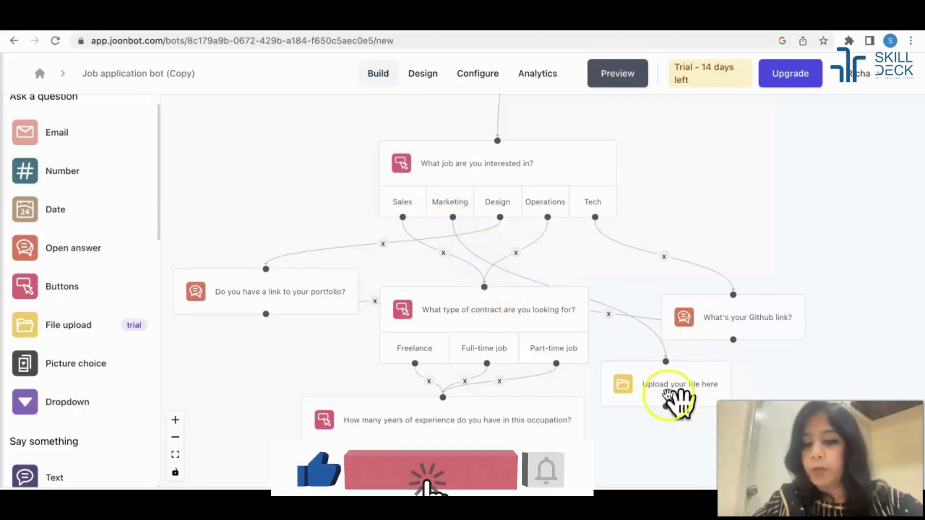
{"action": "left_click_drag", "start_coordinate": [671, 390], "coordinate": [814, 274]}
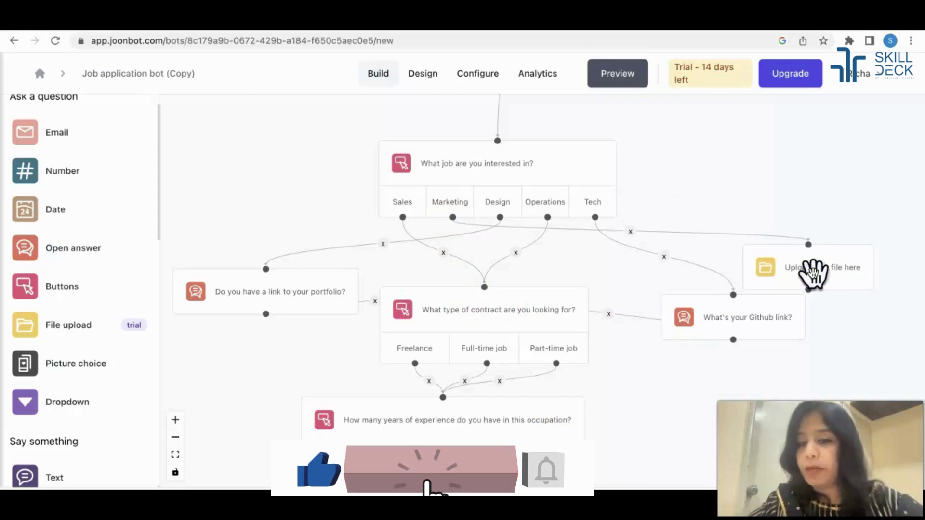
- Change the upload block's question text to 'Upload your resume' and save it
{"action": "left_click", "coordinate": [813, 274]}
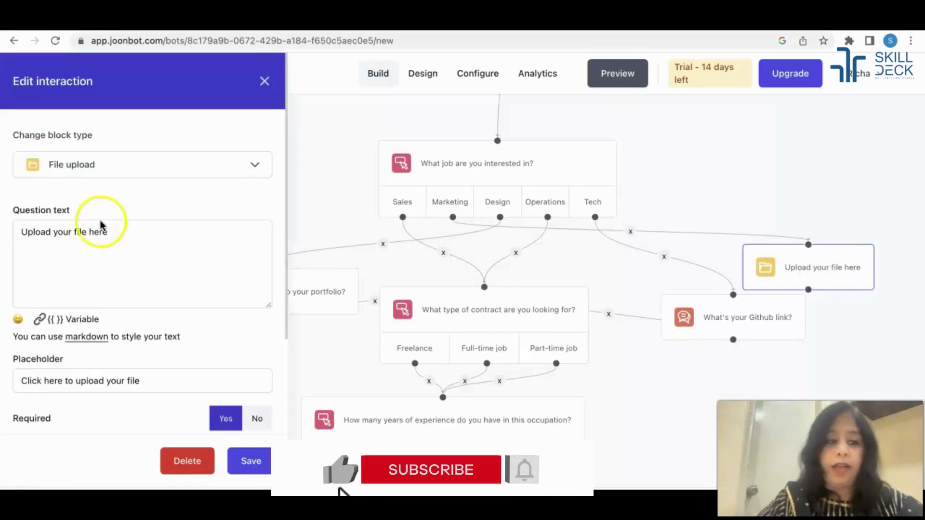
{"action": "left_click", "coordinate": [119, 237]}
{"action": "key", "text": "BackSpace"}
{"action": "key", "text": "BackSpace"}
{"action": "key", "text": "BackSpace"}
{"action": "key", "text": "BackSpace"}
{"action": "key", "text": "BackSpace"}
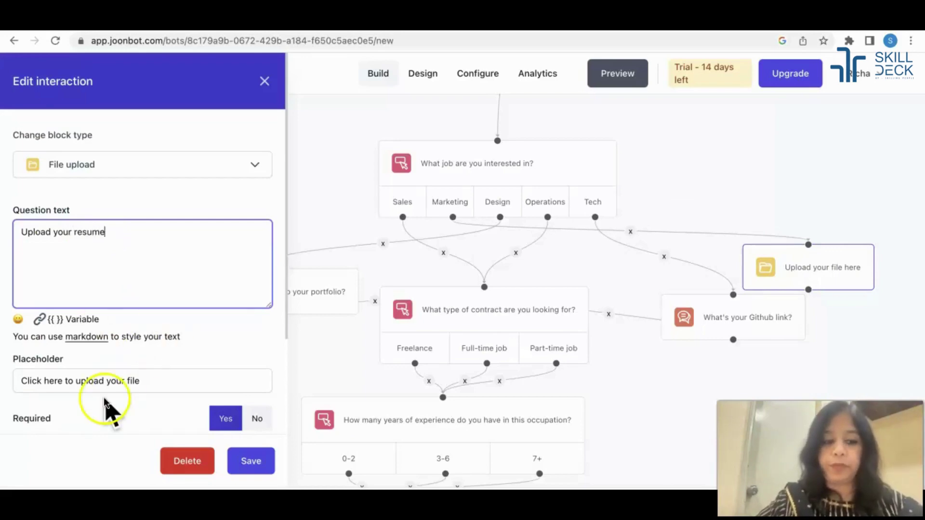
{"action": "scroll", "coordinate": [104, 403], "scroll_direction": "down", "scroll_amount": 3}
{"action": "left_click", "coordinate": [251, 461]}
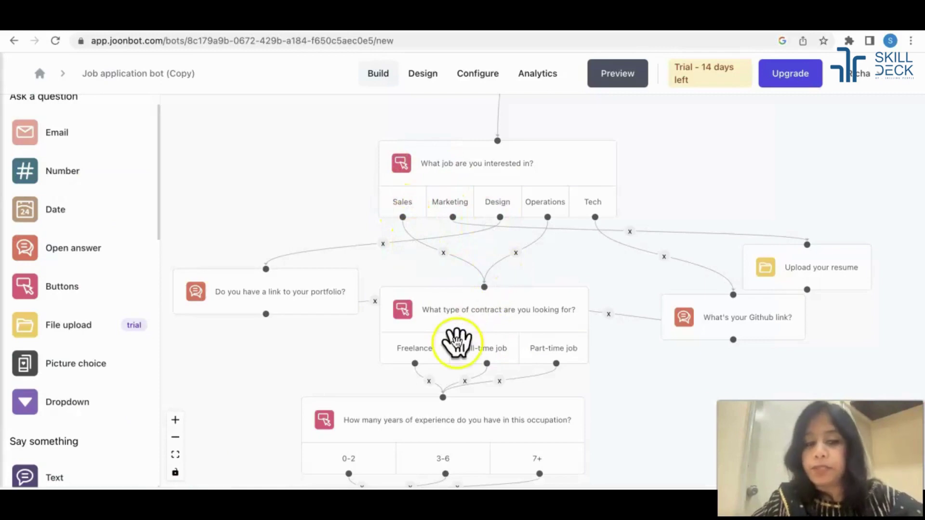
{"action": "scroll", "coordinate": [586, 318], "scroll_direction": "up", "scroll_amount": 4}
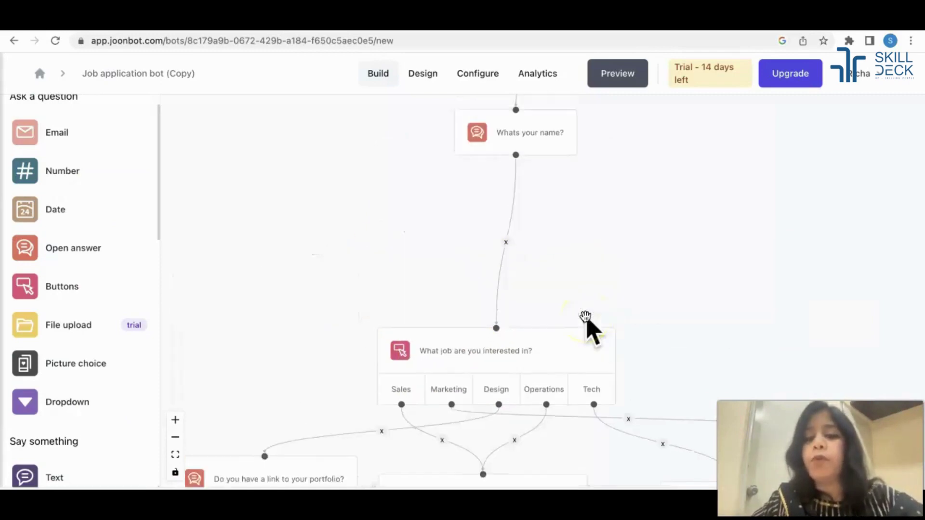
{"action": "scroll", "coordinate": [588, 321], "scroll_direction": "down", "scroll_amount": 5}
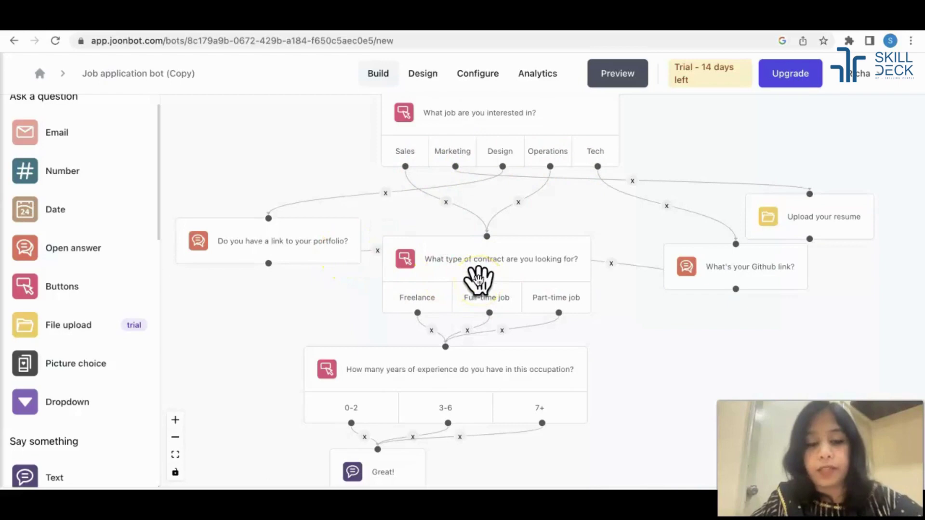
{"action": "scroll", "coordinate": [482, 287], "scroll_direction": "down", "scroll_amount": 3}
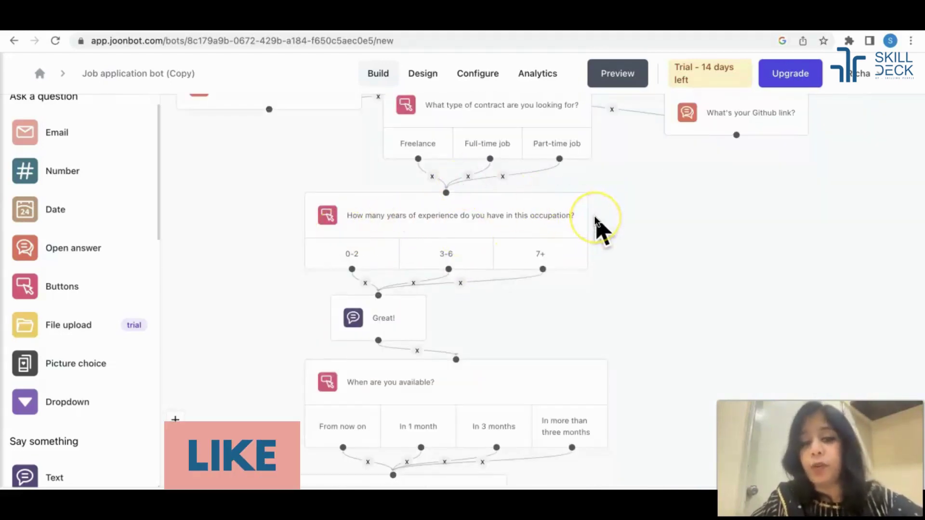
{"action": "scroll", "coordinate": [597, 226], "scroll_direction": "up", "scroll_amount": 3}
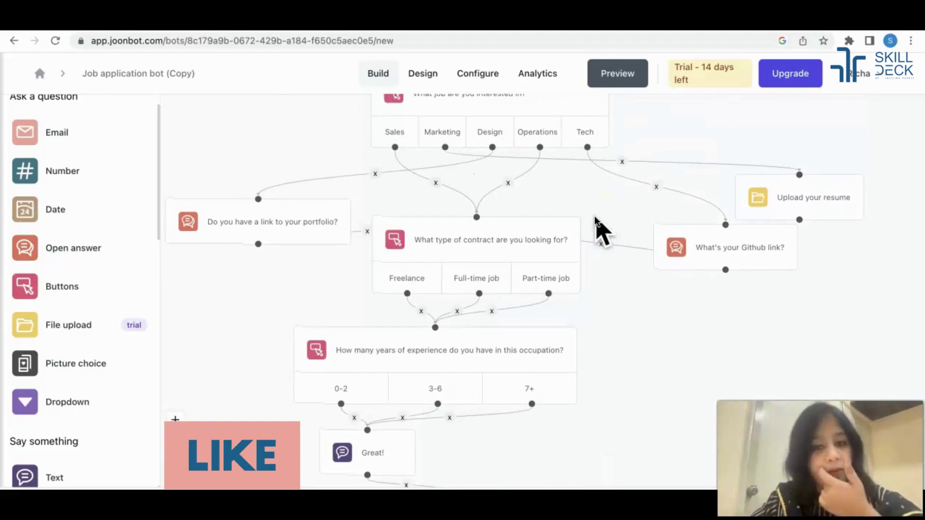
{"action": "scroll", "coordinate": [598, 226], "scroll_direction": "down", "scroll_amount": 2}
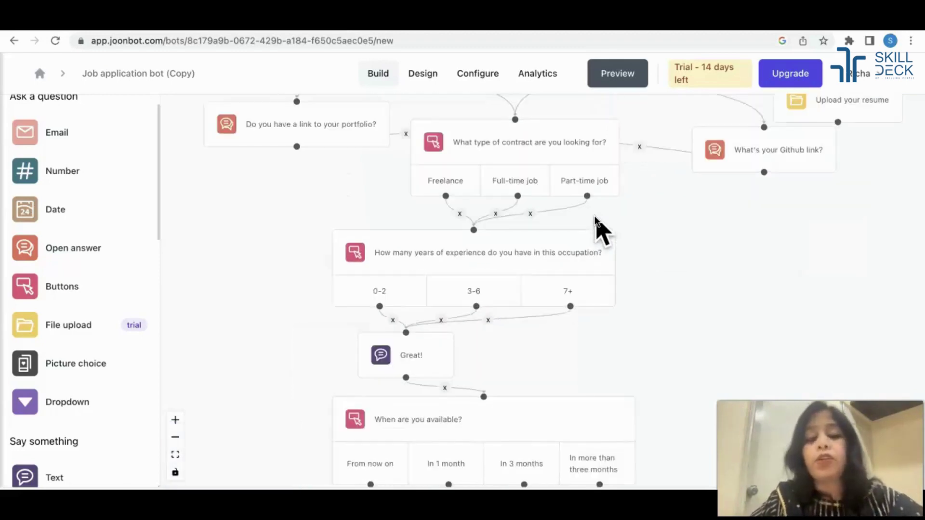
{"action": "scroll", "coordinate": [596, 219], "scroll_direction": "down", "scroll_amount": 1}
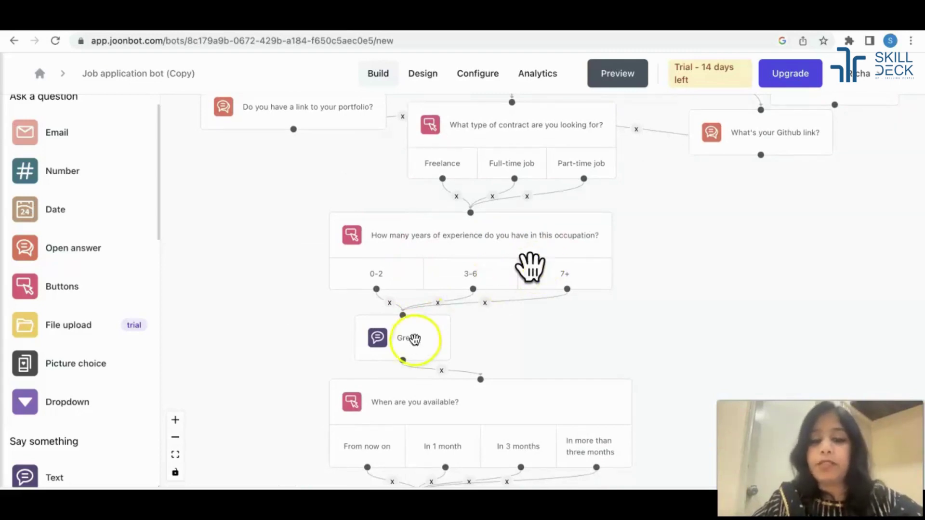
{"action": "scroll", "coordinate": [415, 347], "scroll_direction": "down", "scroll_amount": 1}
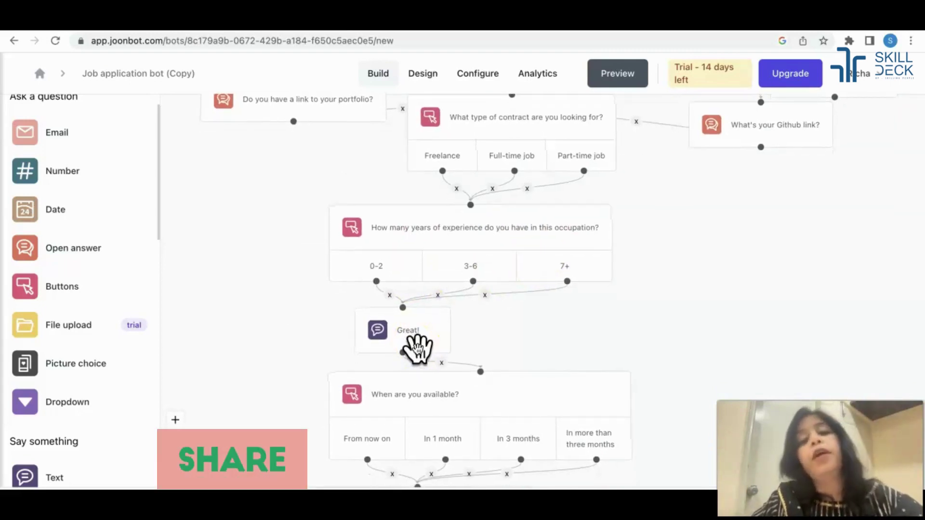
{"action": "scroll", "coordinate": [417, 347], "scroll_direction": "down", "scroll_amount": 7}
{"action": "scroll", "coordinate": [418, 347], "scroll_direction": "down", "scroll_amount": 14}
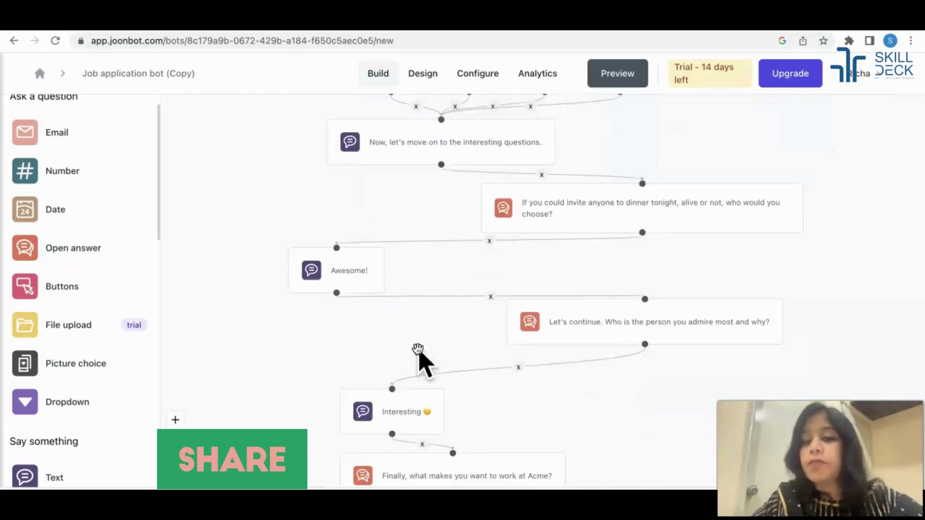
{"action": "scroll", "coordinate": [417, 348], "scroll_direction": "down", "scroll_amount": 7}
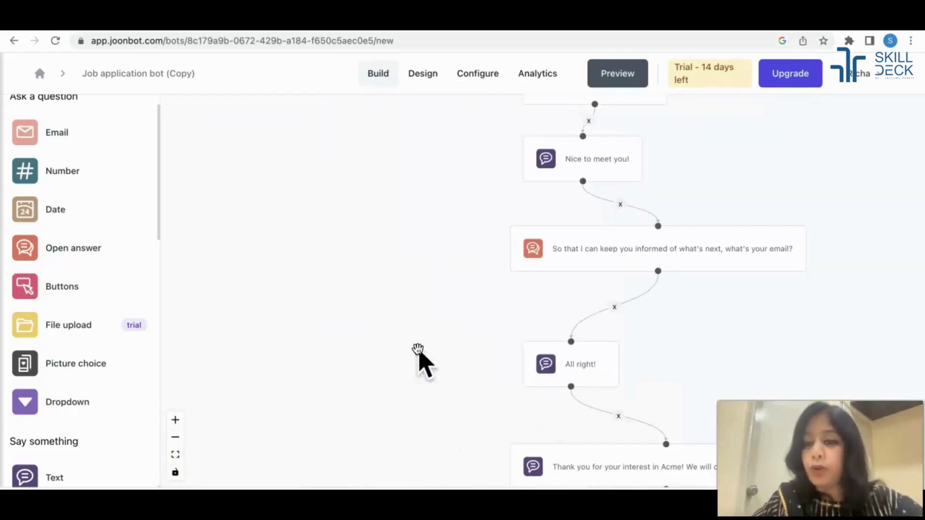
{"action": "scroll", "coordinate": [417, 348], "scroll_direction": "up", "scroll_amount": 20}
{"action": "scroll", "coordinate": [418, 347], "scroll_direction": "up", "scroll_amount": 10}
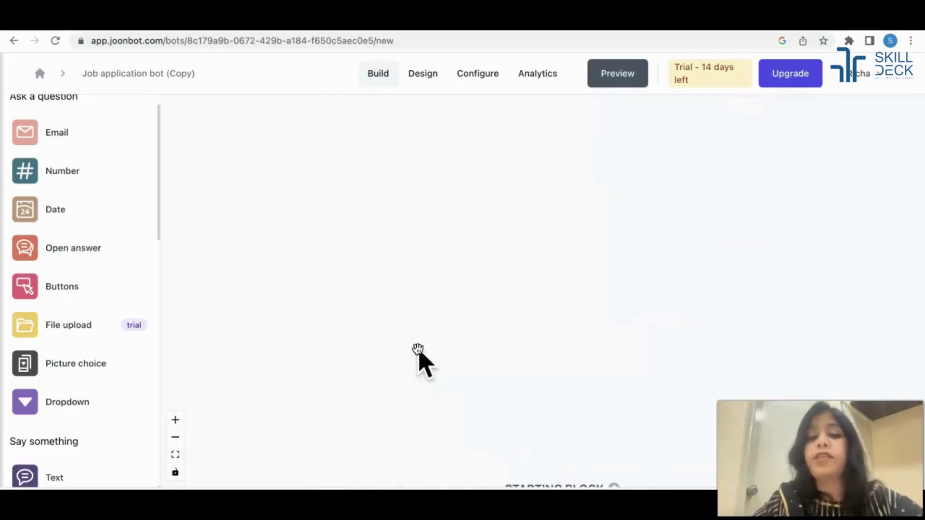
- Preview the bot, then view Analytics > Conversations showing 1 view and 0 conversations
{"action": "scroll", "coordinate": [417, 348], "scroll_direction": "down", "scroll_amount": 8}
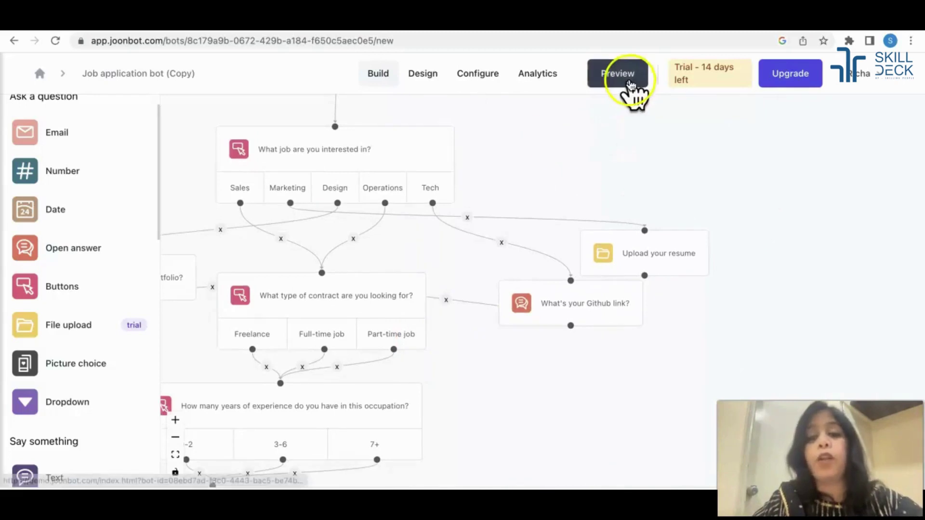
{"action": "left_click", "coordinate": [630, 82]}
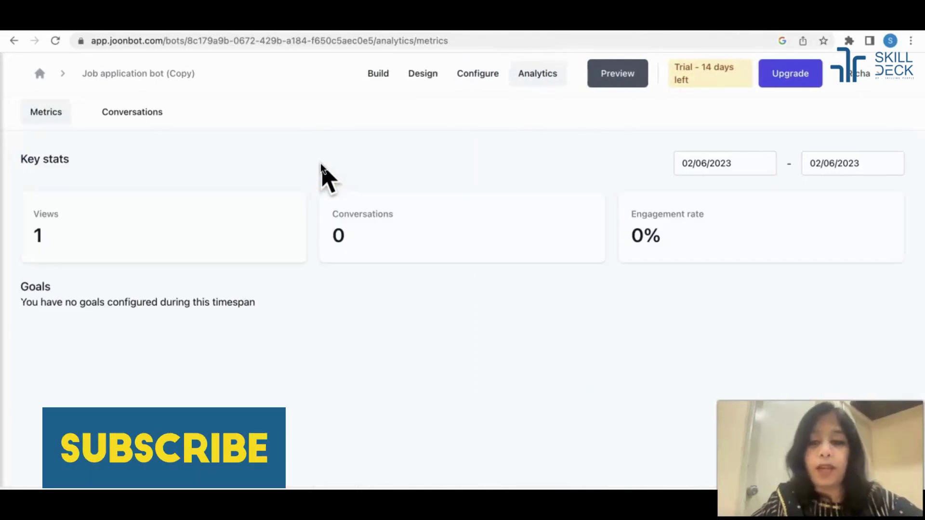
{"action": "left_click", "coordinate": [134, 118]}
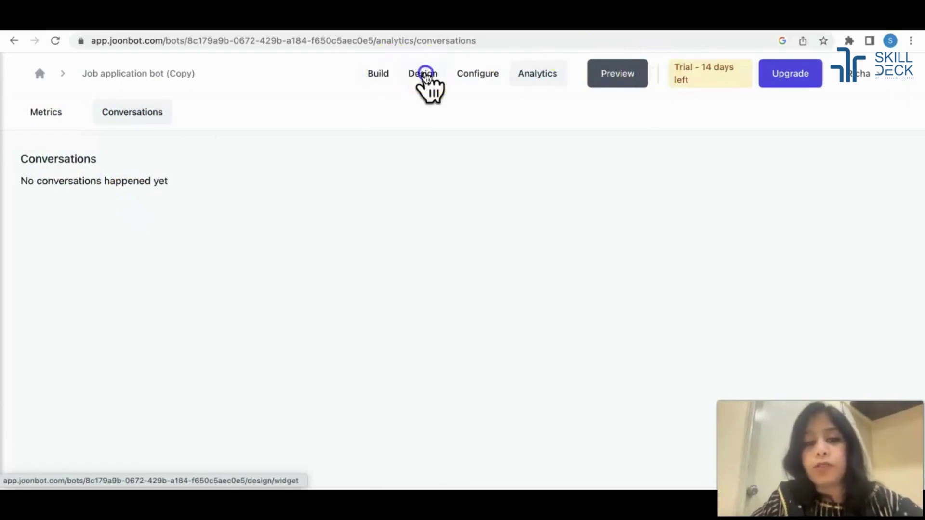
- Copy the bot's URL from Configure > Share and load it in a new tab
{"action": "left_click", "coordinate": [470, 74]}
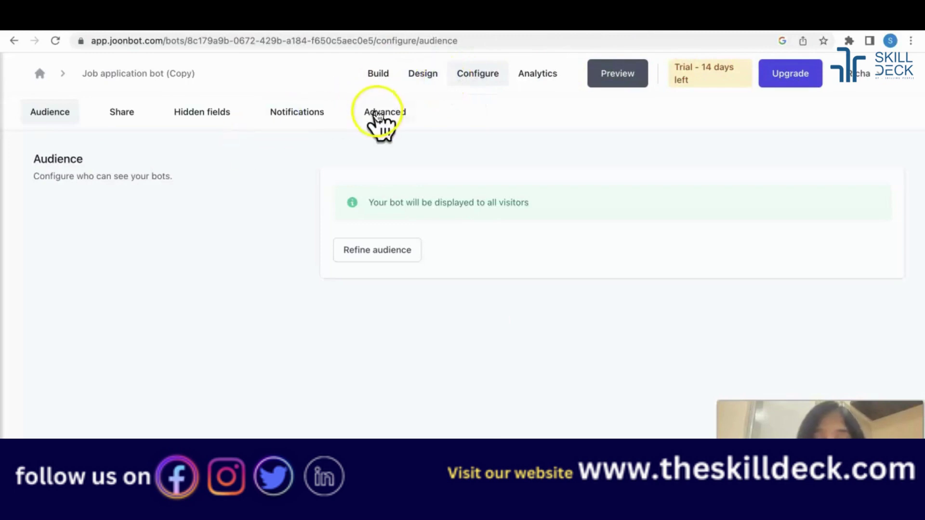
{"action": "left_click", "coordinate": [115, 114]}
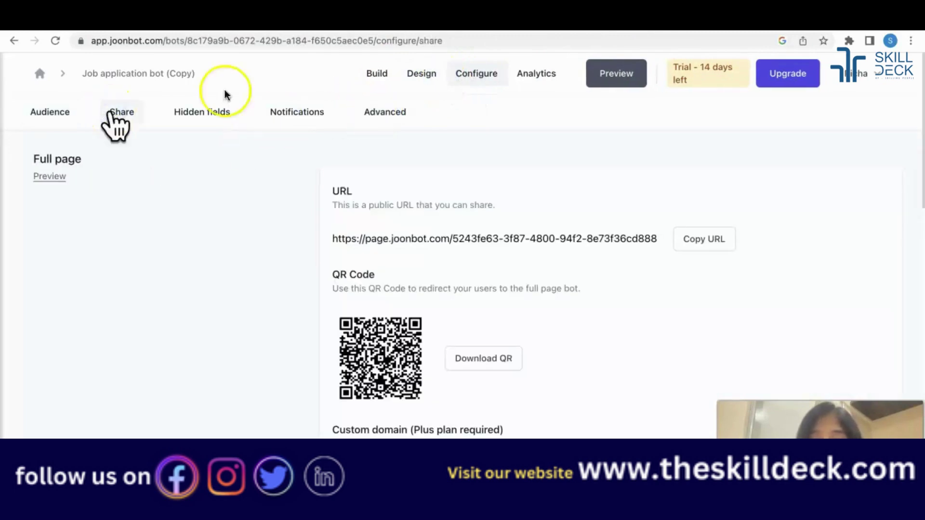
{"action": "left_click", "coordinate": [709, 243]}
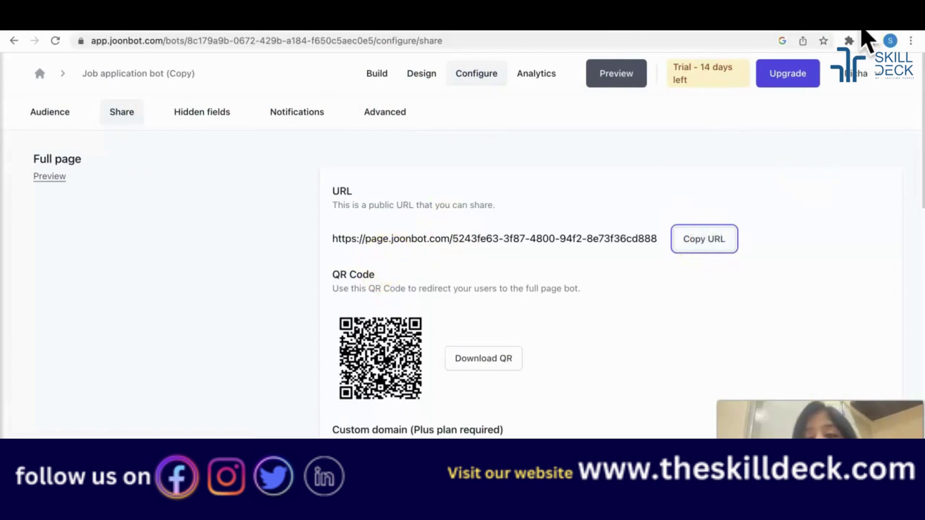
{"action": "key", "text": "ctrl+t"}
{"action": "key", "text": "ctrl+v"}
{"action": "key", "text": "Return"}
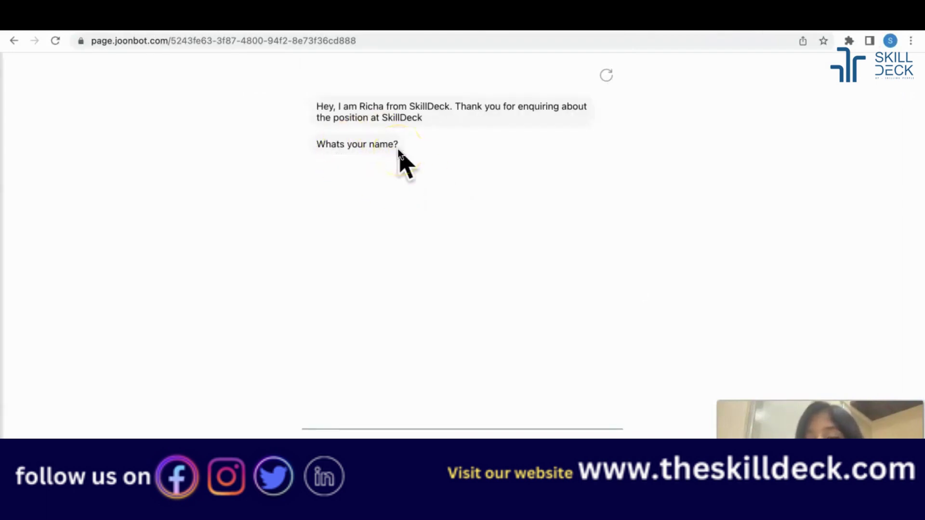
- Answer the name question with a first name and choose Marketing as the job
{"action": "left_click", "coordinate": [324, 343]}
{"action": "type", "text": "Richa"}
{"action": "key", "text": "Return"}
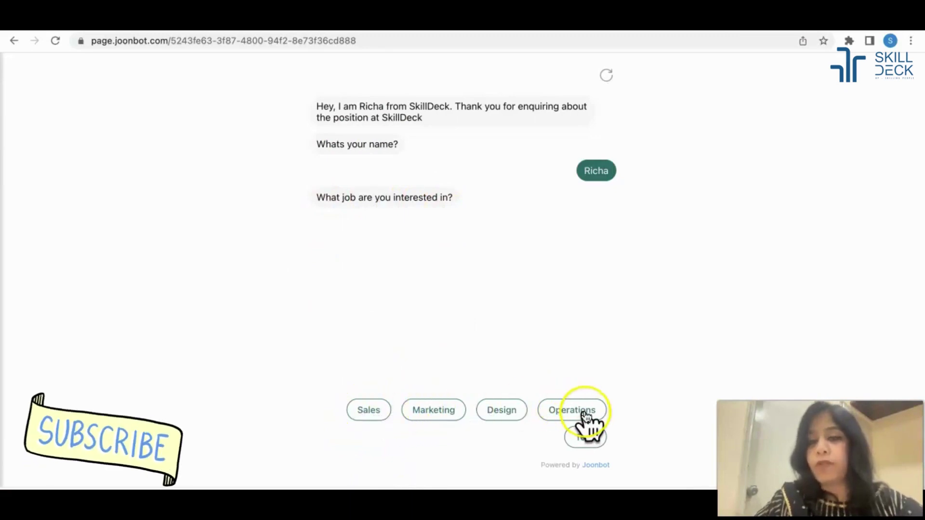
{"action": "left_click", "coordinate": [427, 413]}
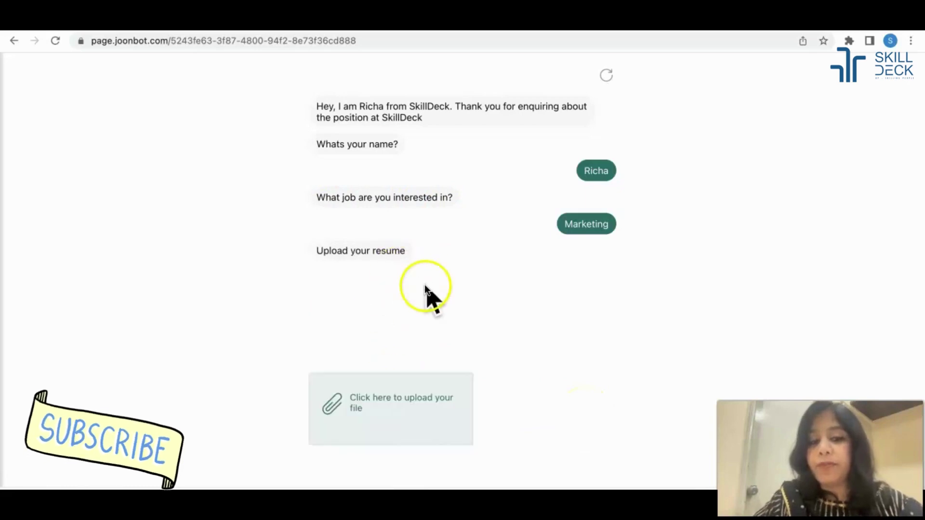
- Attach the jpg image from Downloads as the resume upload
{"action": "left_click", "coordinate": [379, 410]}
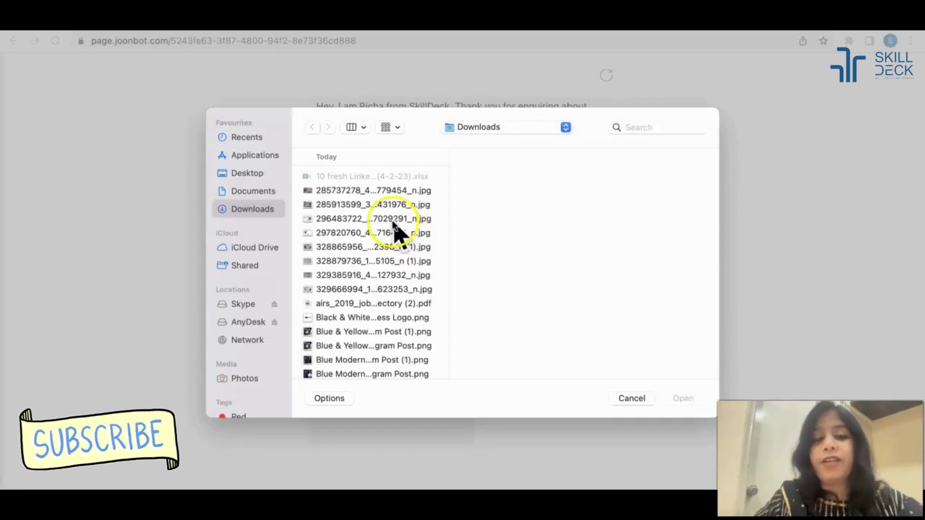
{"action": "left_click", "coordinate": [392, 221]}
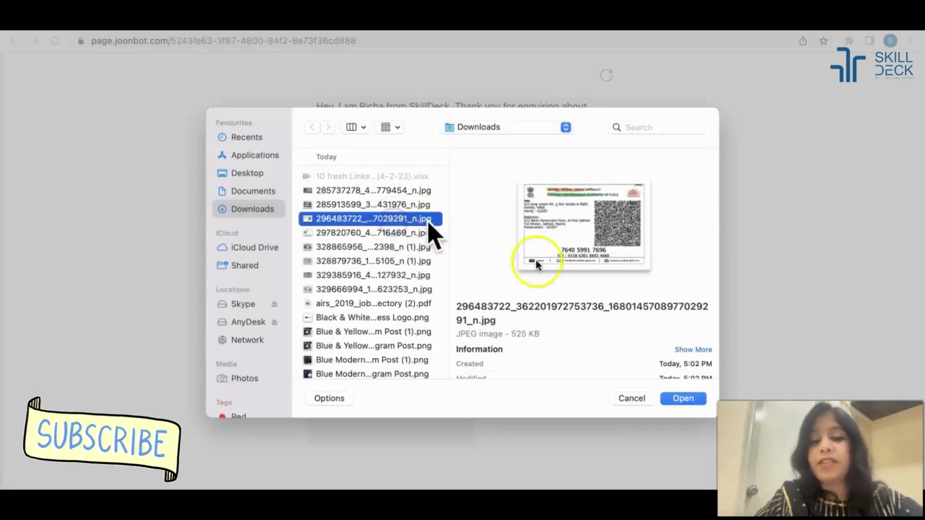
{"action": "left_click", "coordinate": [690, 399]}
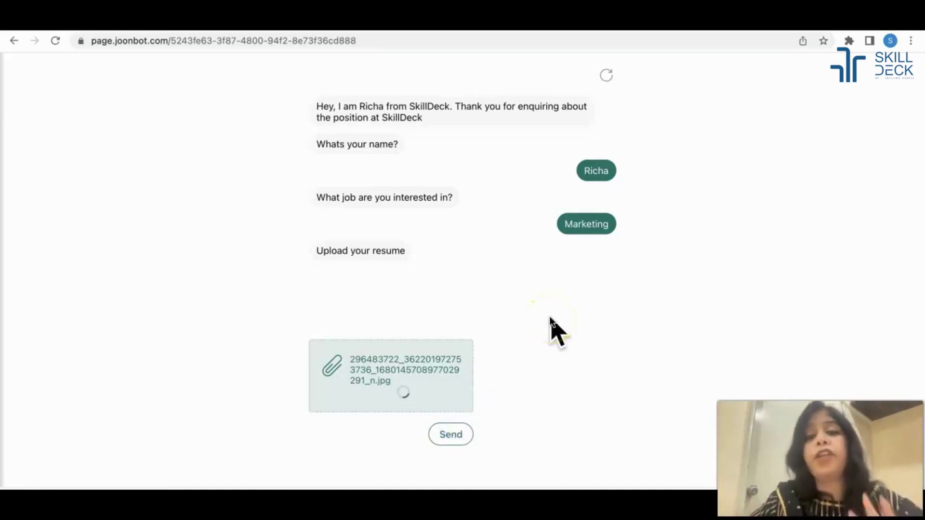
- Back in the builder, open Analytics > Conversations and export the 2023-02-06 transcript as CSV
{"action": "left_click", "coordinate": [739, 31]}
{"action": "left_click", "coordinate": [707, 31]}
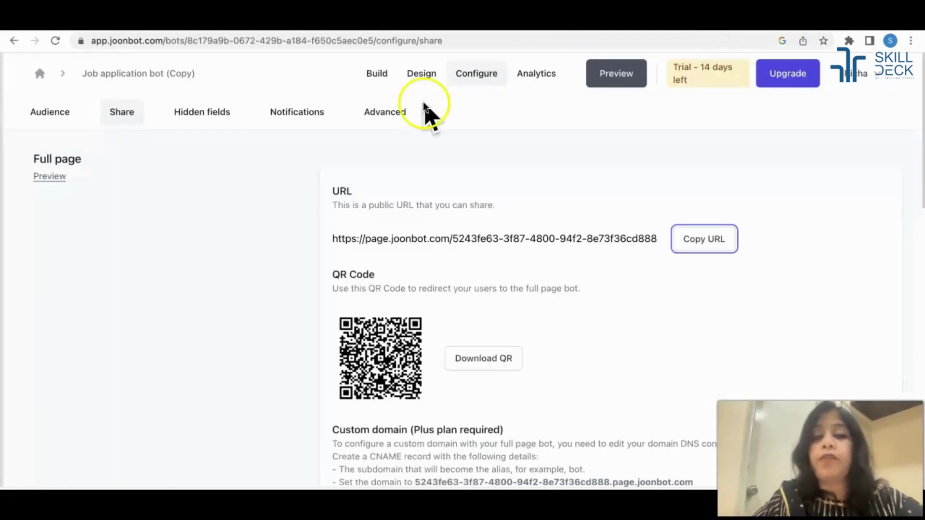
{"action": "left_click", "coordinate": [546, 77]}
{"action": "left_click", "coordinate": [126, 112]}
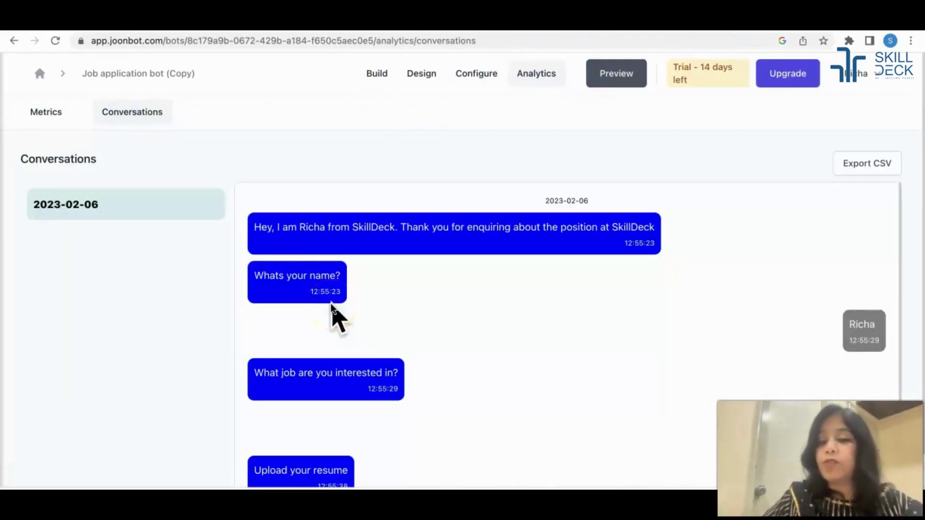
{"action": "scroll", "coordinate": [330, 302], "scroll_direction": "down", "scroll_amount": 1}
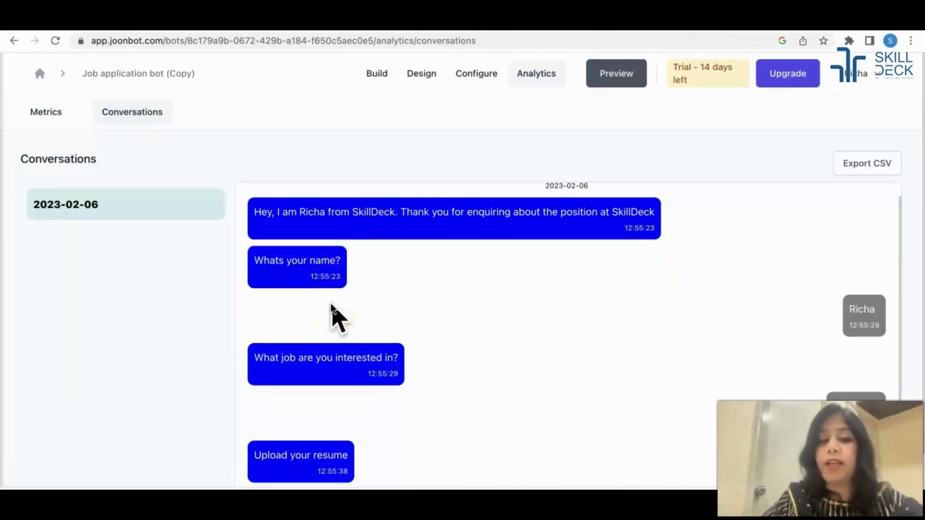
{"action": "left_click", "coordinate": [858, 168]}
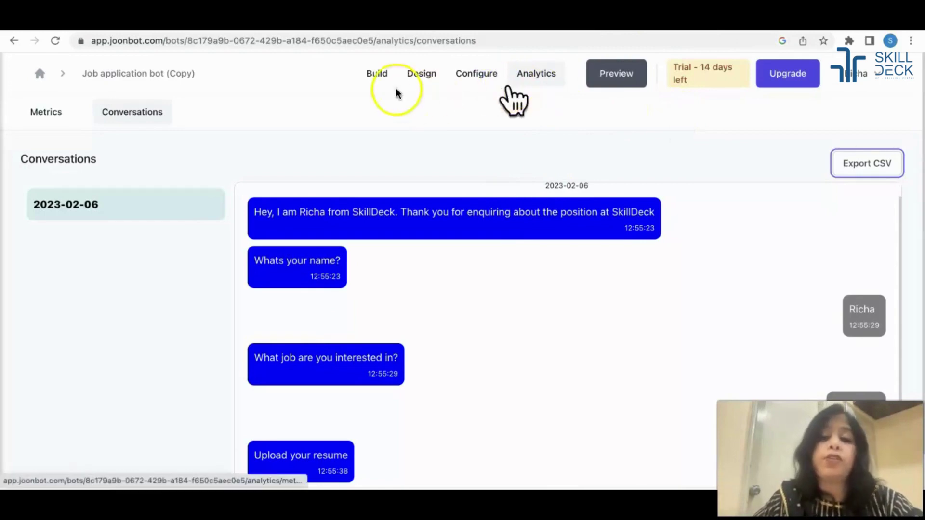
- Create a new chatbot from the Human resources 'Employee engagement bot' template
{"action": "left_click", "coordinate": [41, 77]}
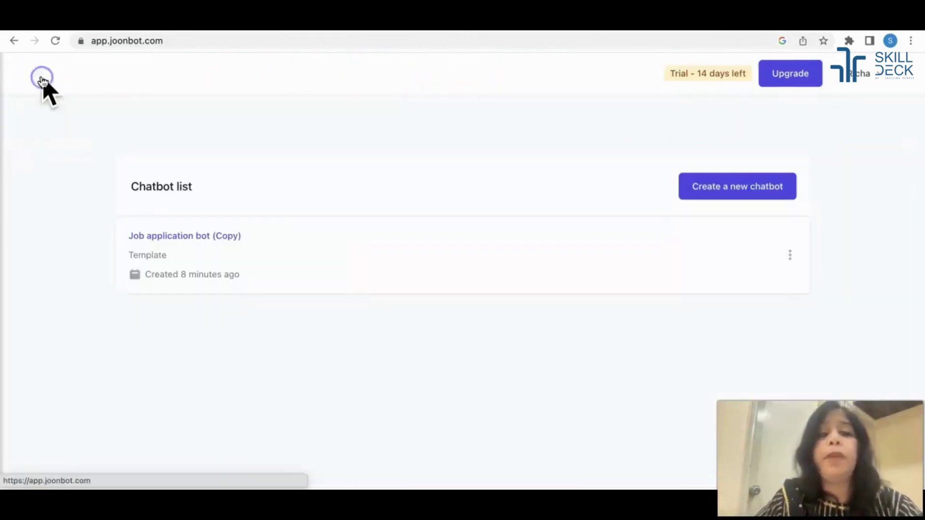
{"action": "left_click", "coordinate": [733, 187]}
{"action": "scroll", "coordinate": [453, 289], "scroll_direction": "down", "scroll_amount": 5}
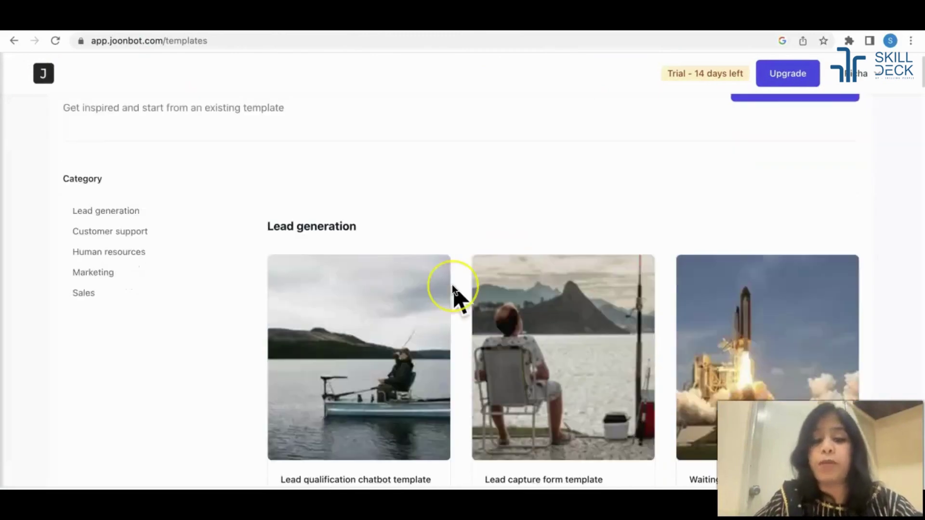
{"action": "scroll", "coordinate": [101, 164], "scroll_direction": "up", "scroll_amount": 1}
{"action": "left_click", "coordinate": [124, 137]}
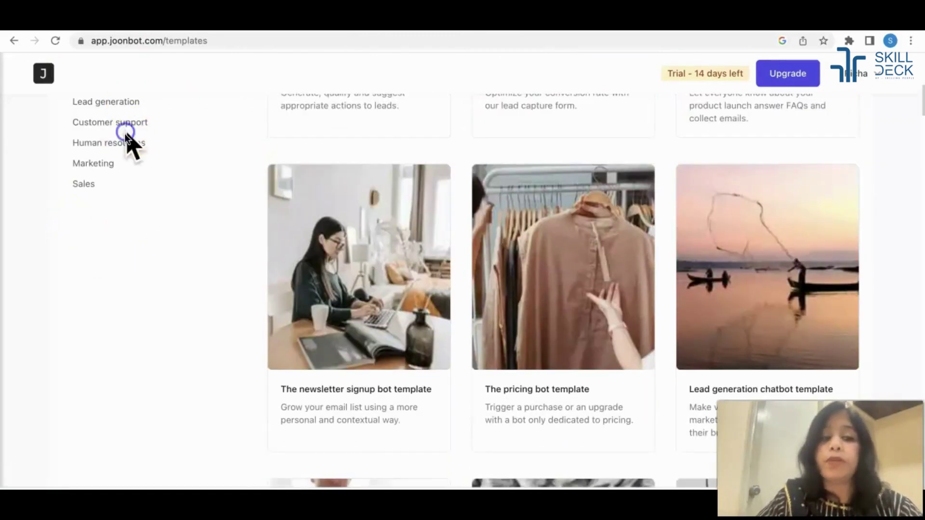
{"action": "scroll", "coordinate": [474, 299], "scroll_direction": "down", "scroll_amount": 2}
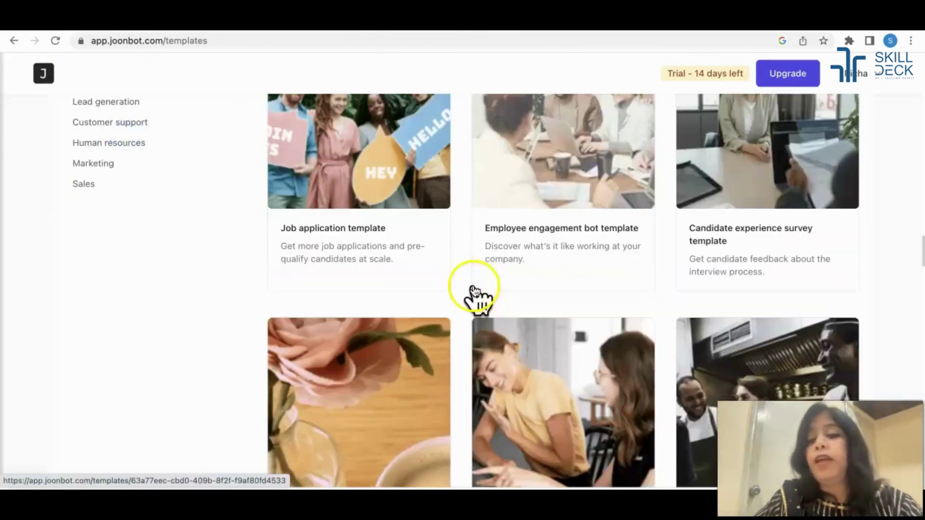
{"action": "left_click", "coordinate": [609, 178]}
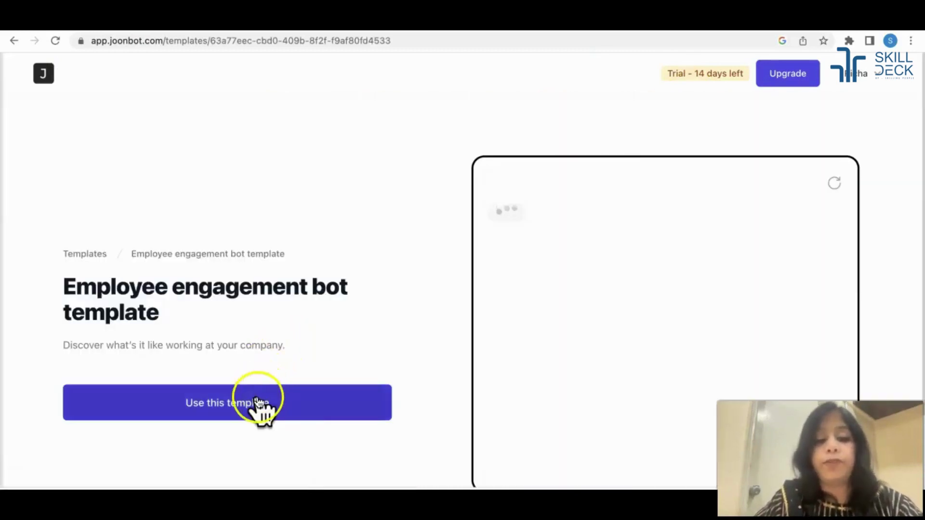
{"action": "left_click", "coordinate": [258, 401]}
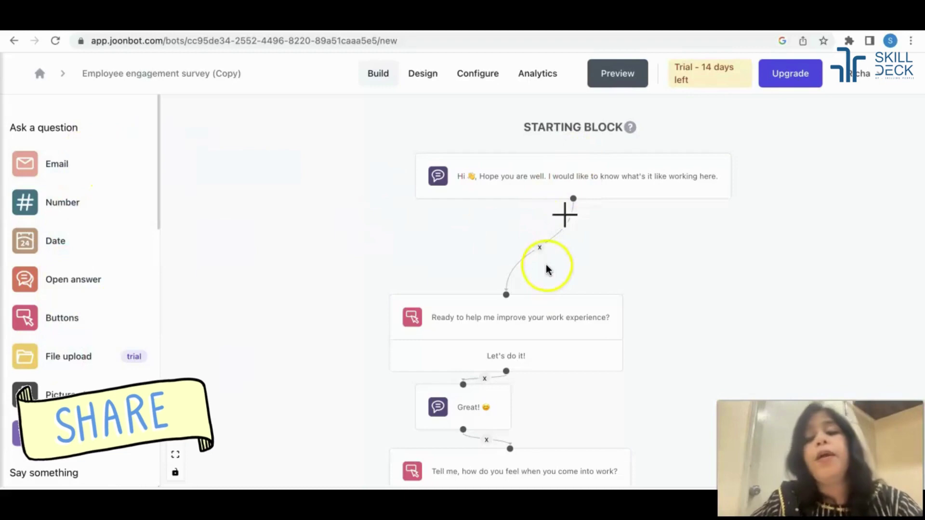
- Drag the 'Ready to help me improve your work experience?' buttons block up toward the starting greeting and open it for editing
{"action": "scroll", "coordinate": [537, 284], "scroll_direction": "down", "scroll_amount": 2}
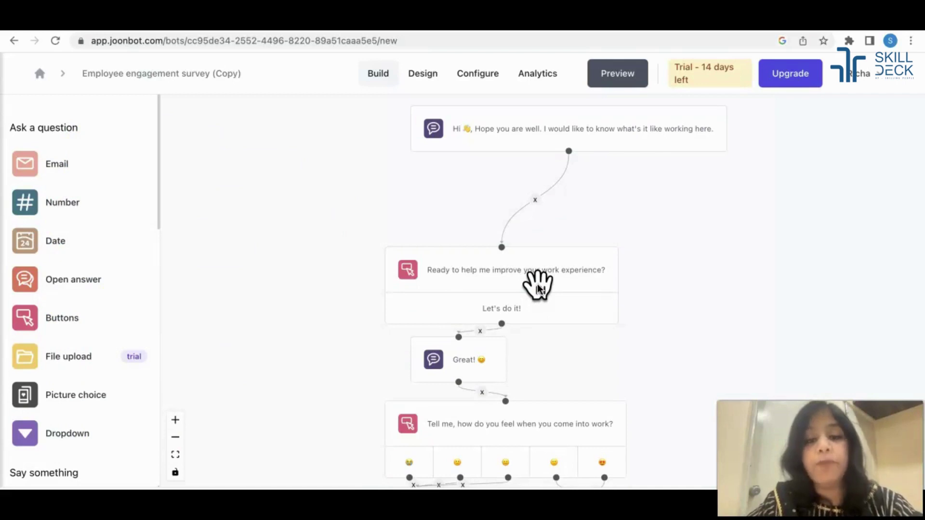
{"action": "scroll", "coordinate": [537, 284], "scroll_direction": "down", "scroll_amount": 3}
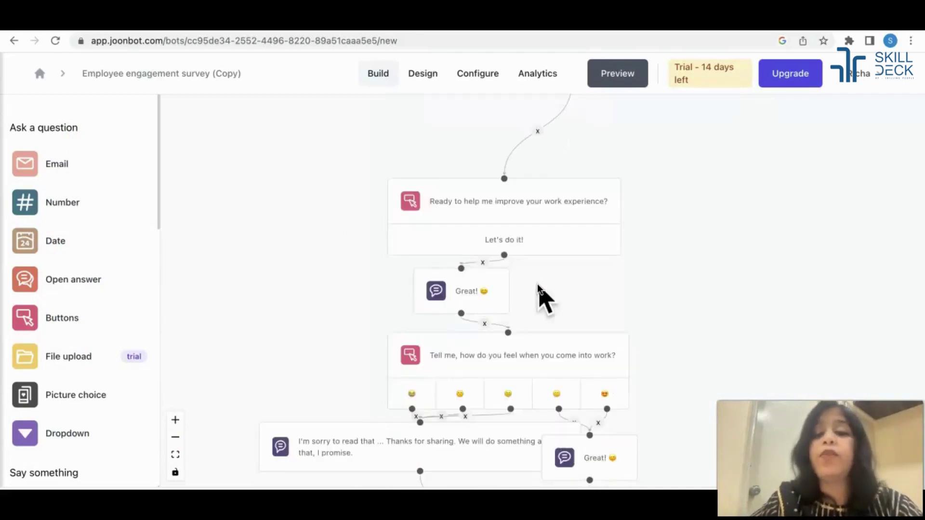
{"action": "scroll", "coordinate": [537, 285], "scroll_direction": "up", "scroll_amount": 5}
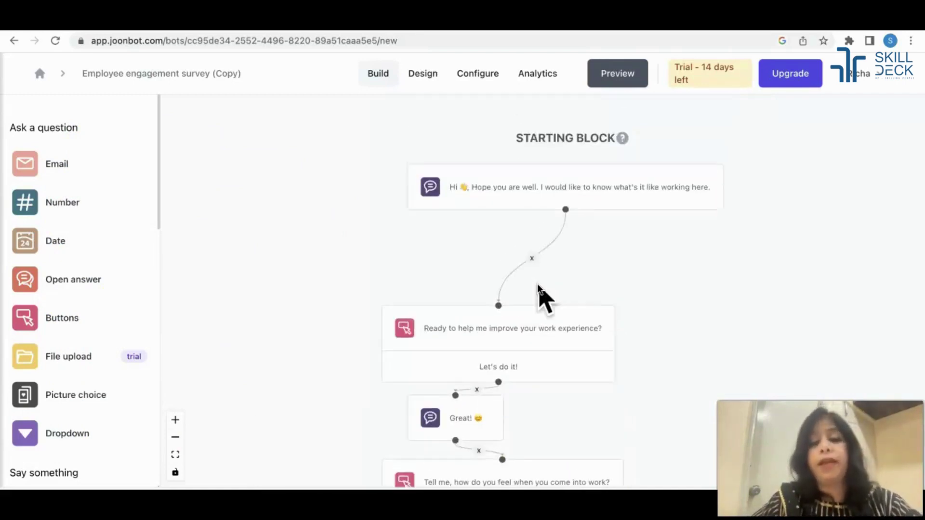
{"action": "left_click", "coordinate": [531, 265]}
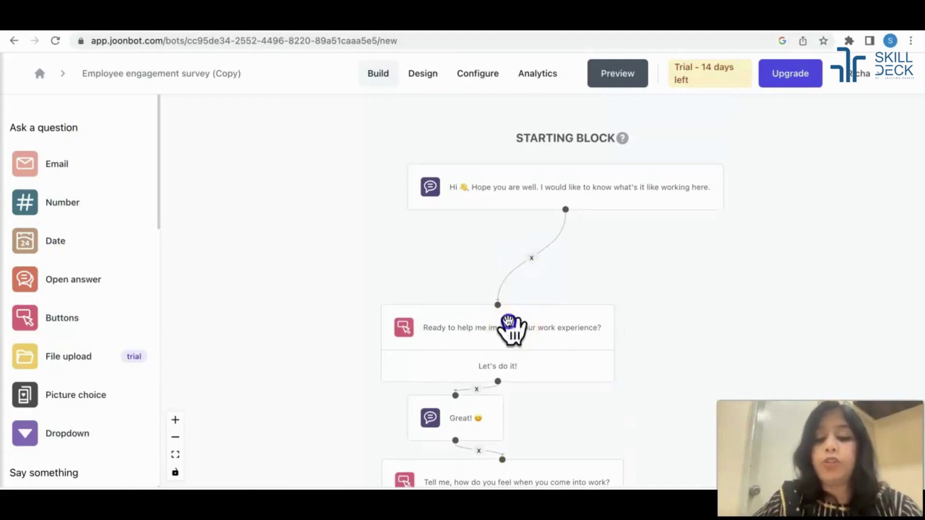
{"action": "left_click_drag", "start_coordinate": [511, 327], "coordinate": [506, 278]}
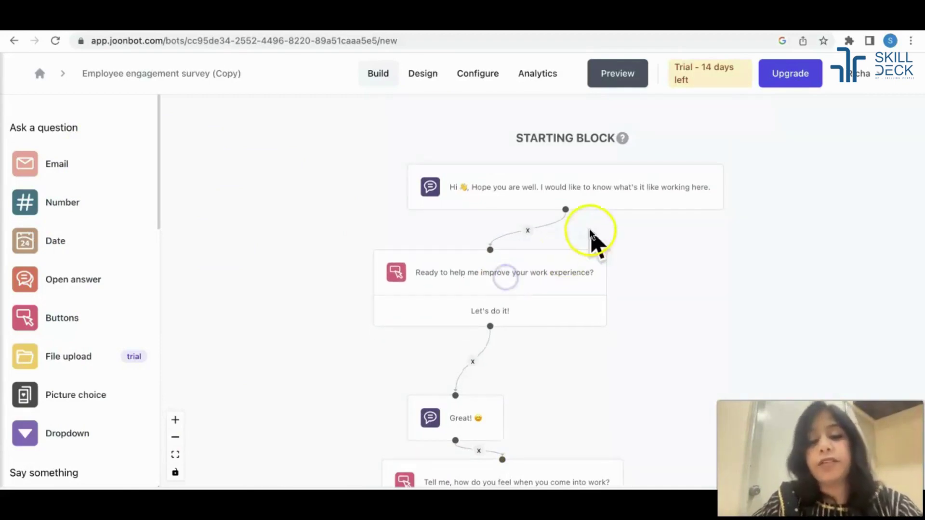
{"action": "left_click", "coordinate": [568, 192]}
- Scroll the survey flow past the recommend-to-friends and honest-communication questions to the pay question
{"action": "left_click", "coordinate": [504, 289]}
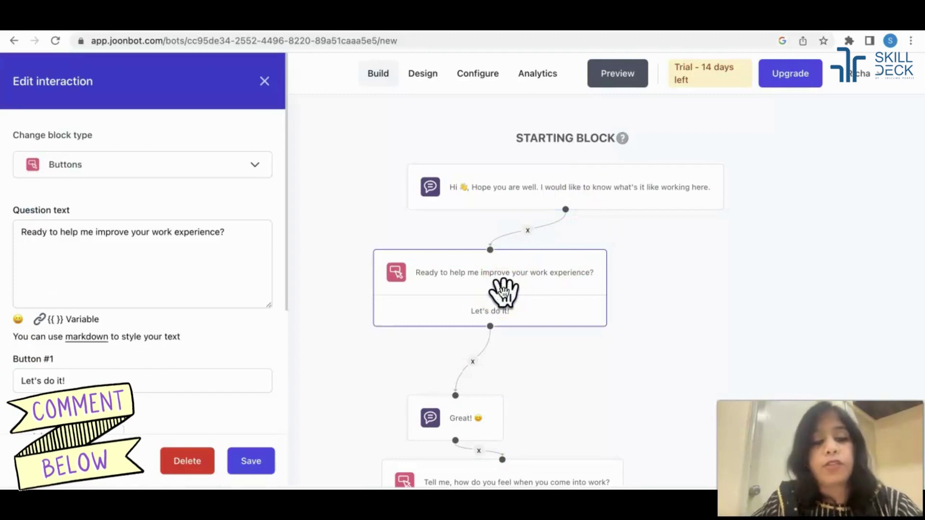
{"action": "scroll", "coordinate": [503, 289], "scroll_direction": "down", "scroll_amount": 4}
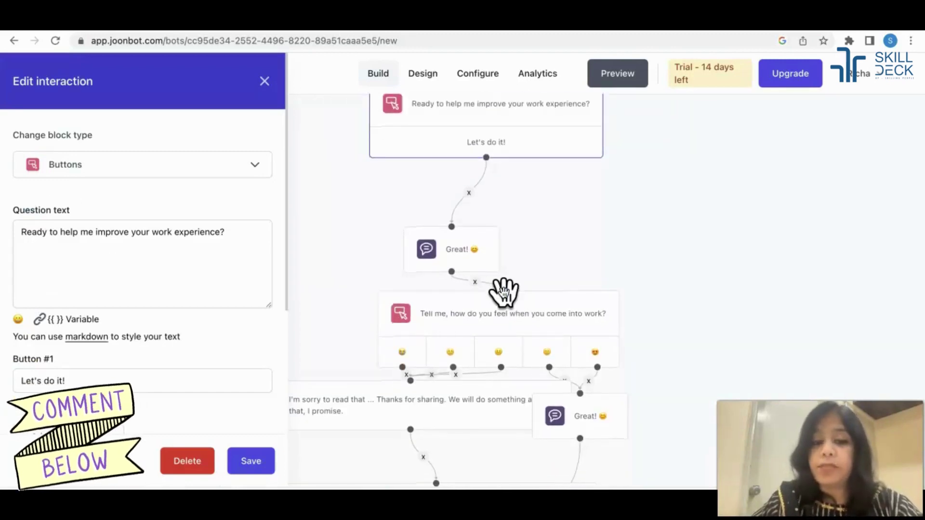
{"action": "scroll", "coordinate": [482, 326], "scroll_direction": "down", "scroll_amount": 3}
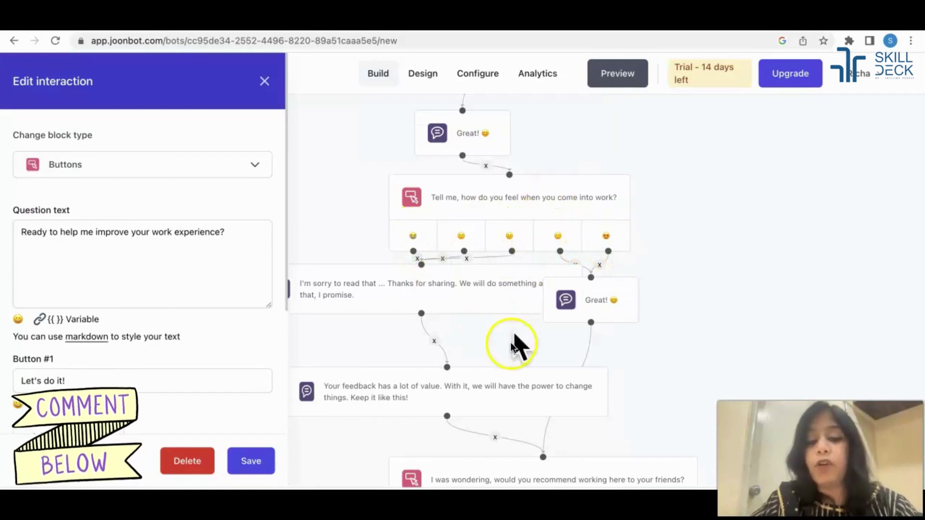
{"action": "scroll", "coordinate": [504, 371], "scroll_direction": "down", "scroll_amount": 3}
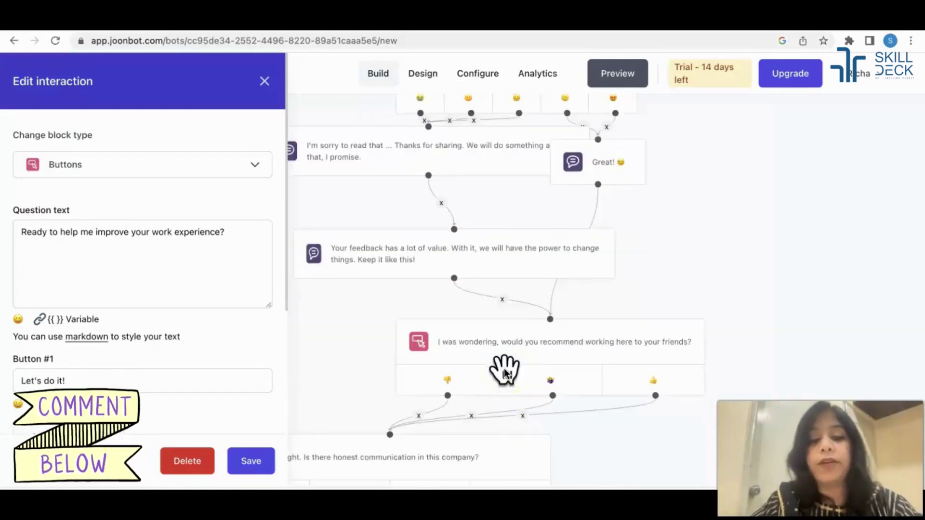
{"action": "scroll", "coordinate": [504, 370], "scroll_direction": "down", "scroll_amount": 2}
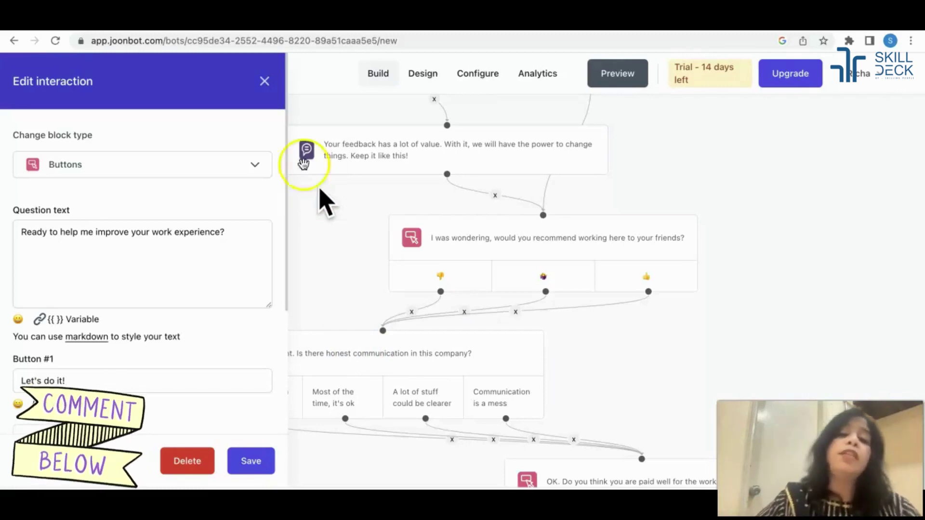
{"action": "left_click", "coordinate": [264, 81]}
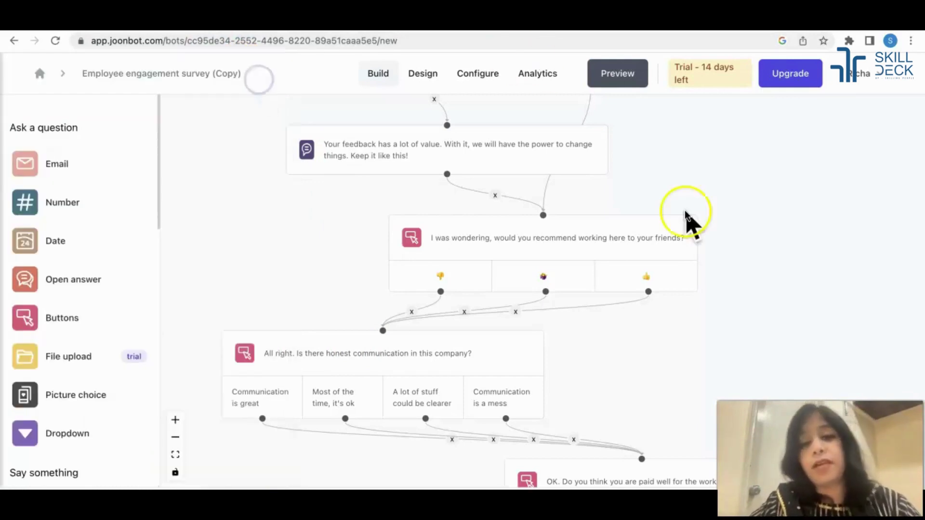